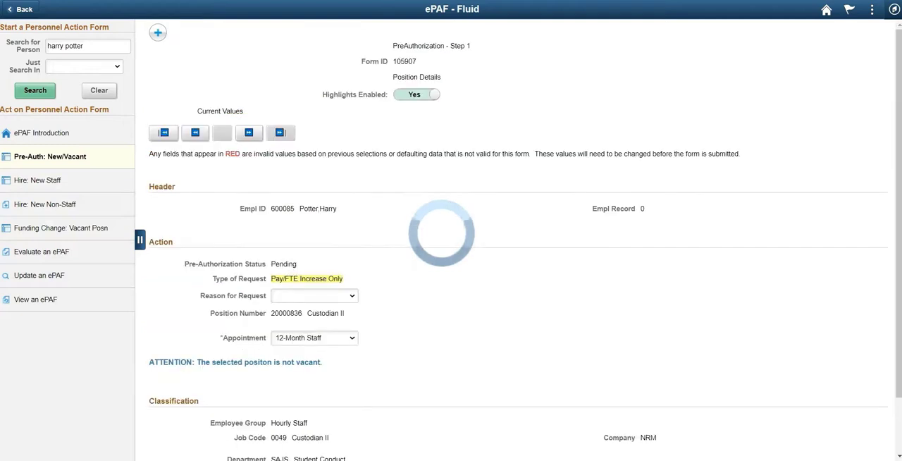
- Set the type of request to Fill a Position and choose the Promotion/Transfer reason for the request
left_click(203, 150)
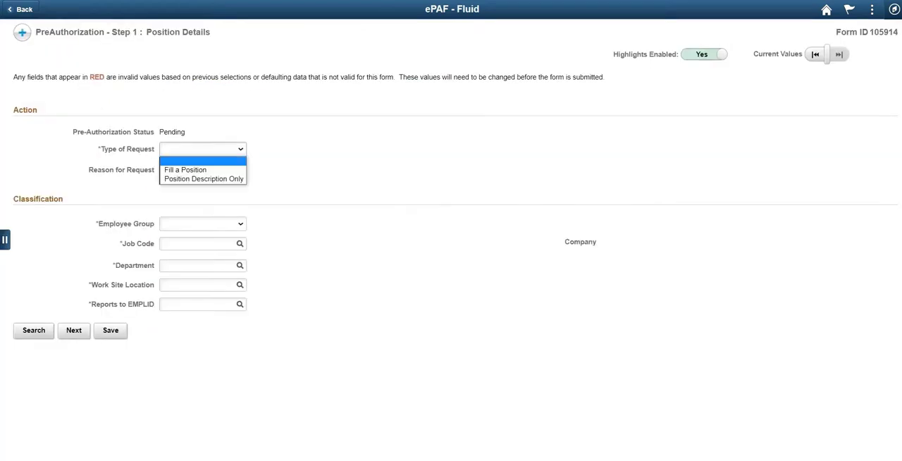
left_click(187, 169)
left_click(201, 170)
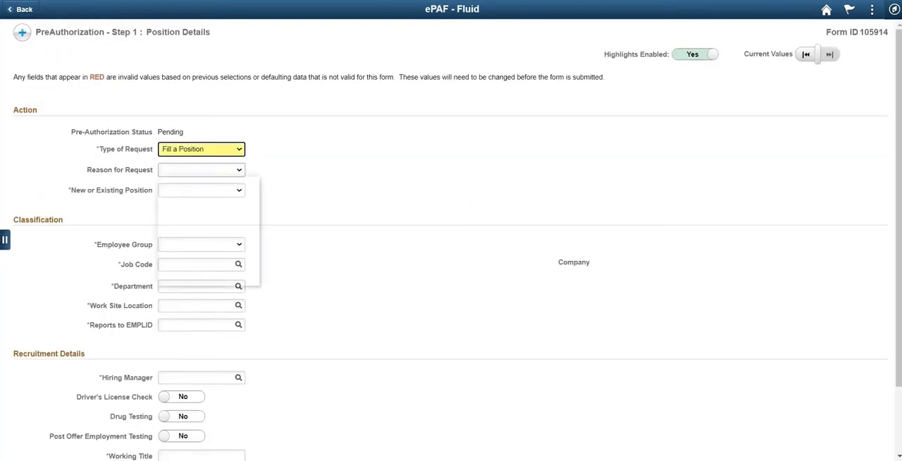
left_click(210, 235)
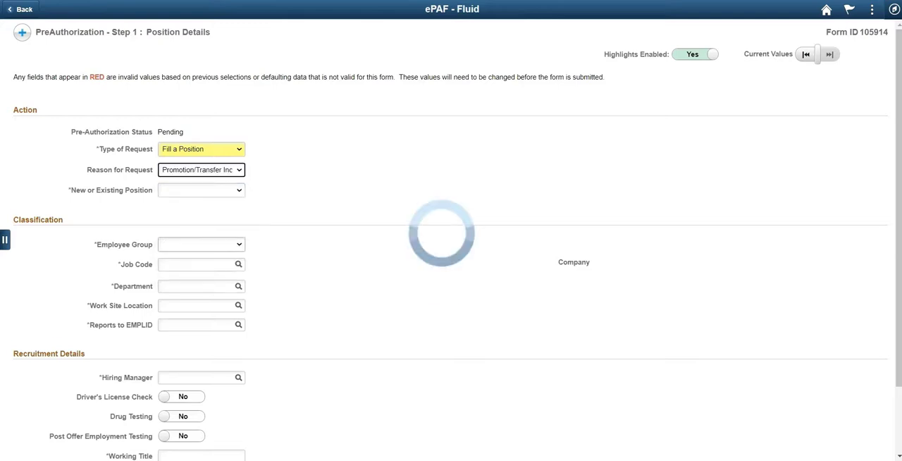
- Specify that the positions are Create New and set the number of positions to create to 2
left_click(202, 186)
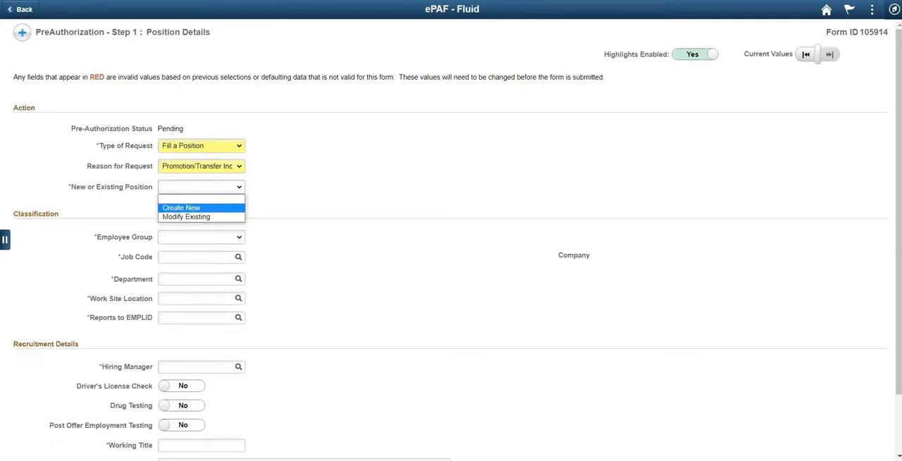
left_click(181, 208)
left_click(201, 206)
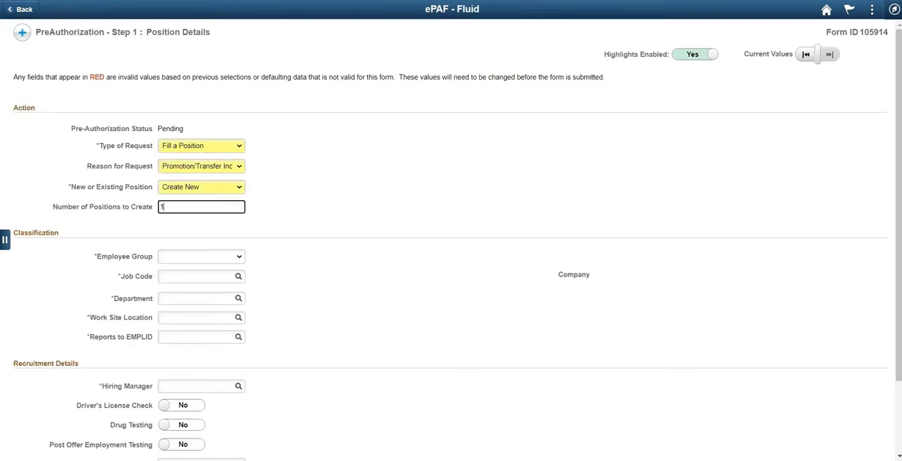
key("Tab")
- Classify the position with employee group Hourly Staff and job code 0061
left_click(202, 256)
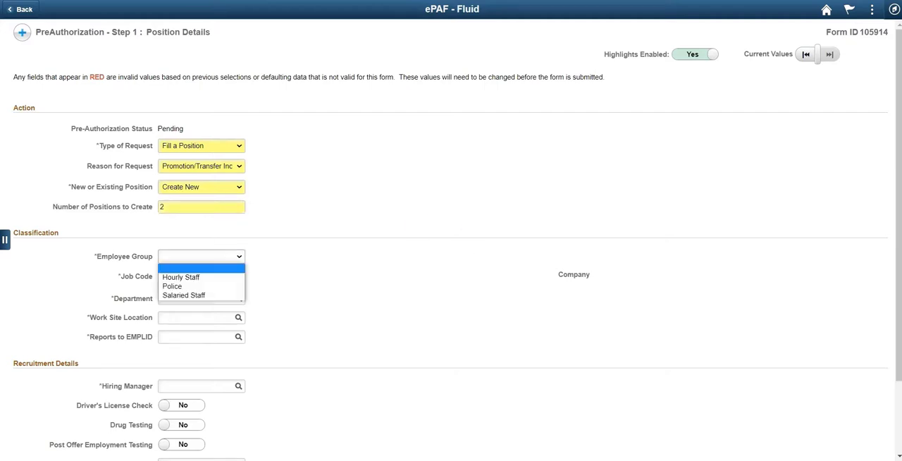
left_click(182, 277)
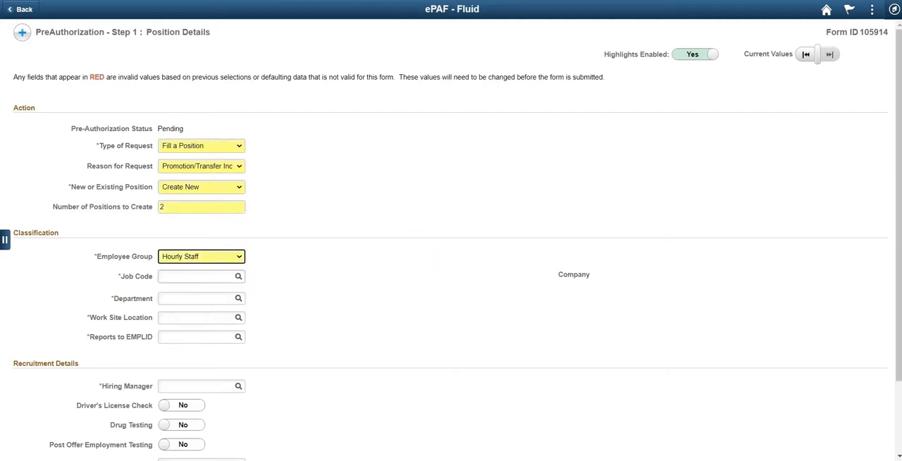
left_click(191, 277)
type("0061")
key("Tab")
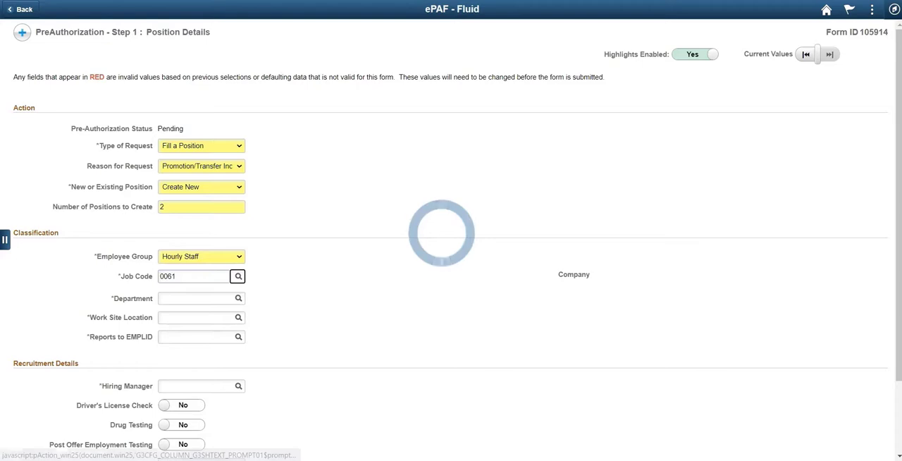
- Enter SAJS as the department and 2PP as the work site location
key("Tab")
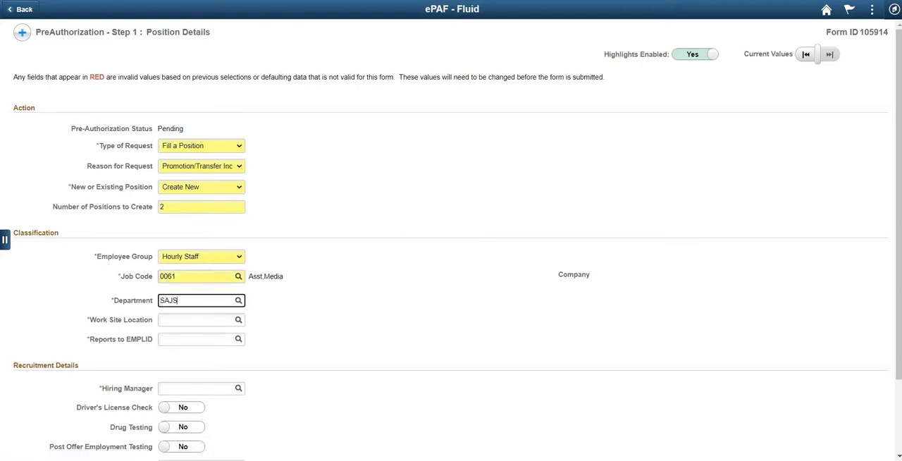
key("Tab")
key("Tab")
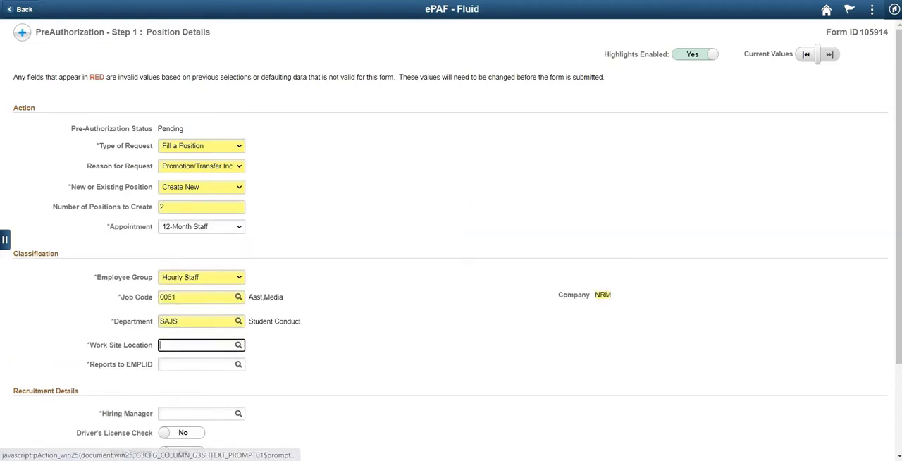
type("2PP")
key("Tab")
- Enter the supervisor's employee ID as Reports to EMPLID and the same ID as the Hiring Manager
key("Tab")
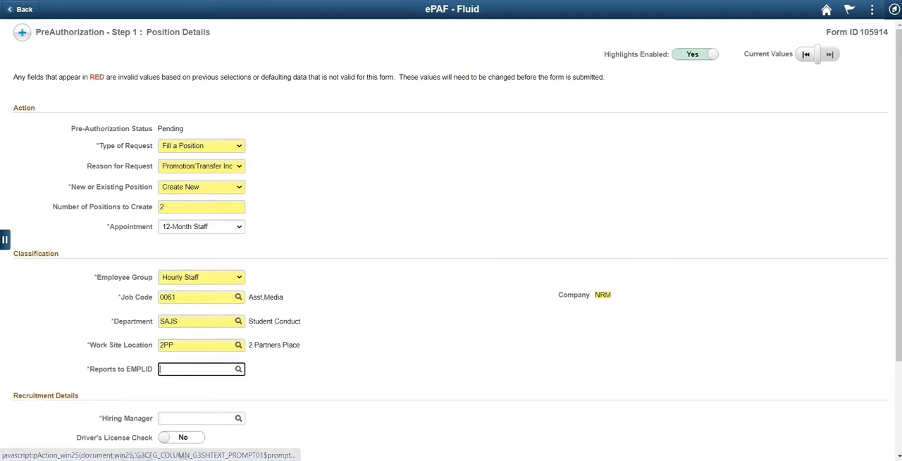
type("600085")
key("Tab")
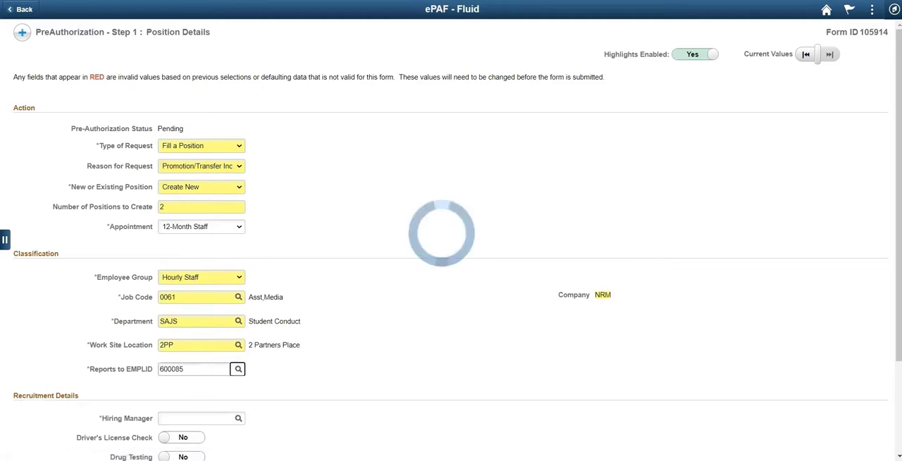
scroll(451, 239, "down", 3)
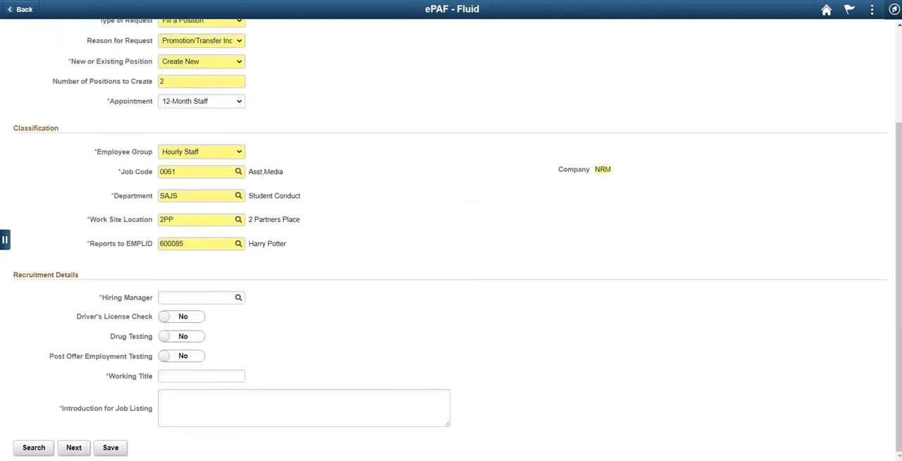
left_click(197, 297)
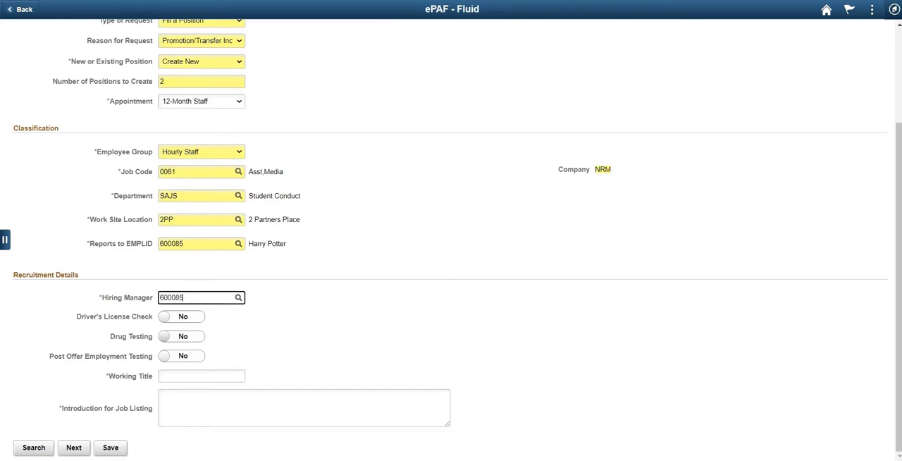
key("Tab")
- Require drug testing for the position and enter "Media Assistant" as its working title
left_click(181, 340)
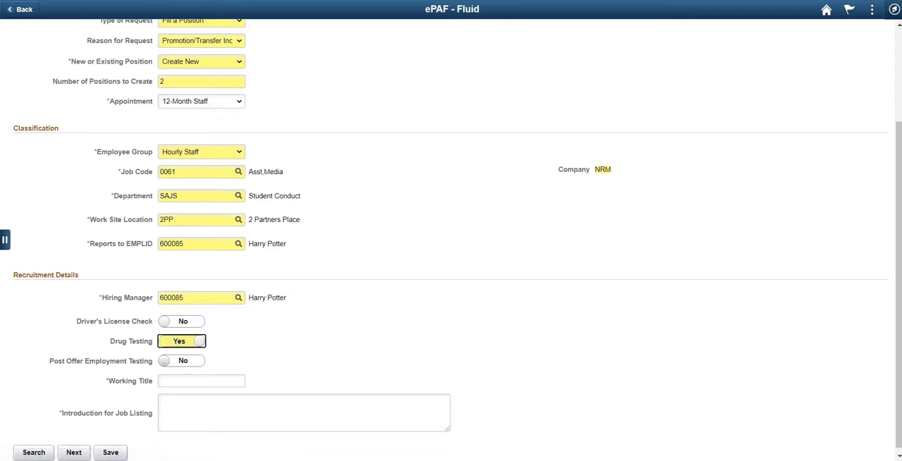
left_click(201, 381)
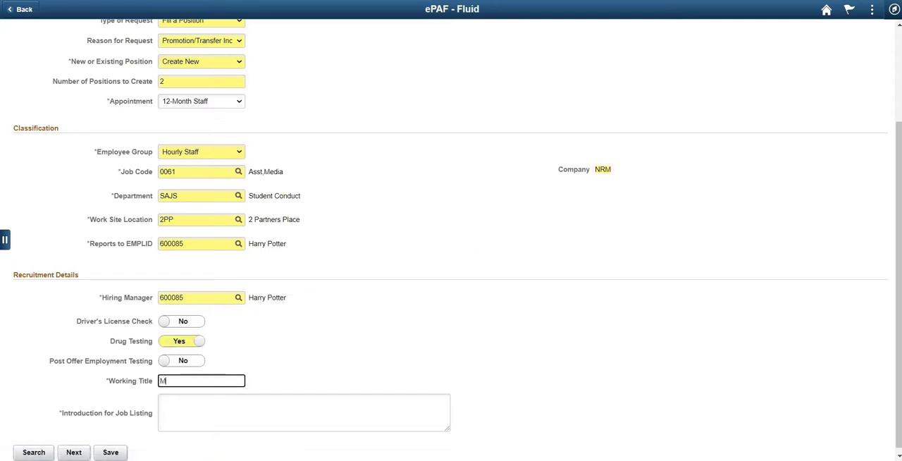
type("Media Assistant")
- Paste the job listing introduction about providing media services to faculty and staff, and continue to the Position Description page
key("Tab")
type("This position is responsible for providing media services to faculty and staff as assigned, including all aspects of production with an emphasis on technical support.")
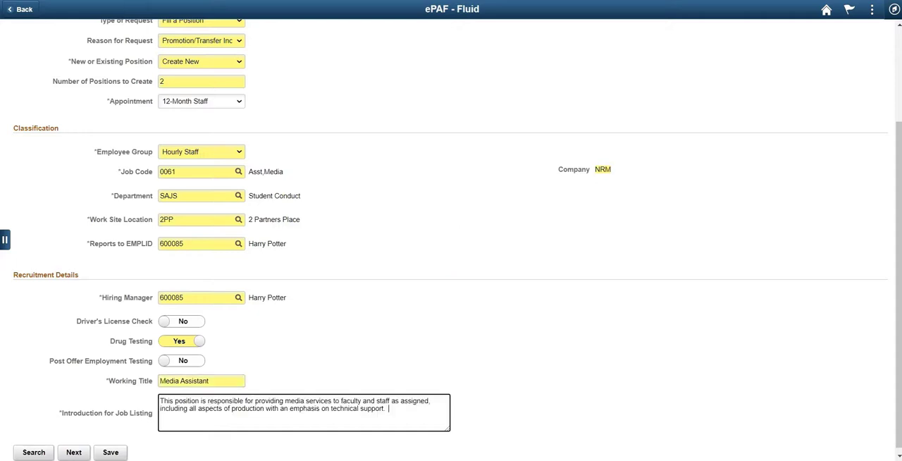
key("Tab")
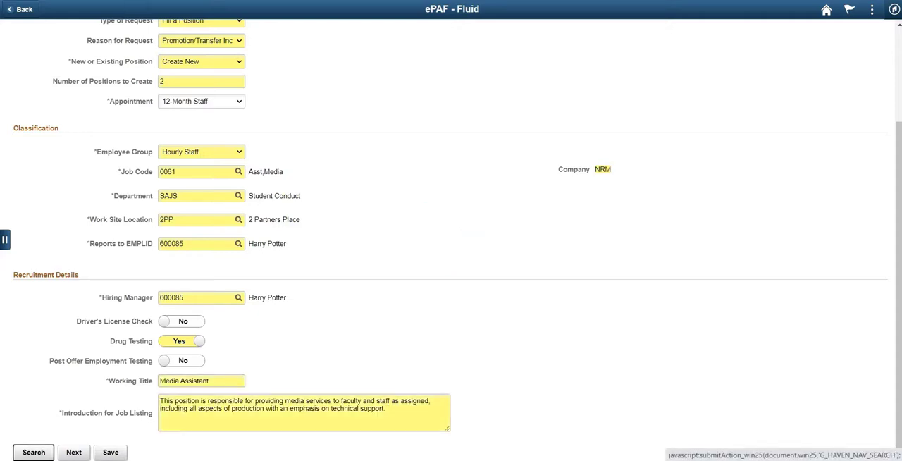
key("Tab")
key("Return")
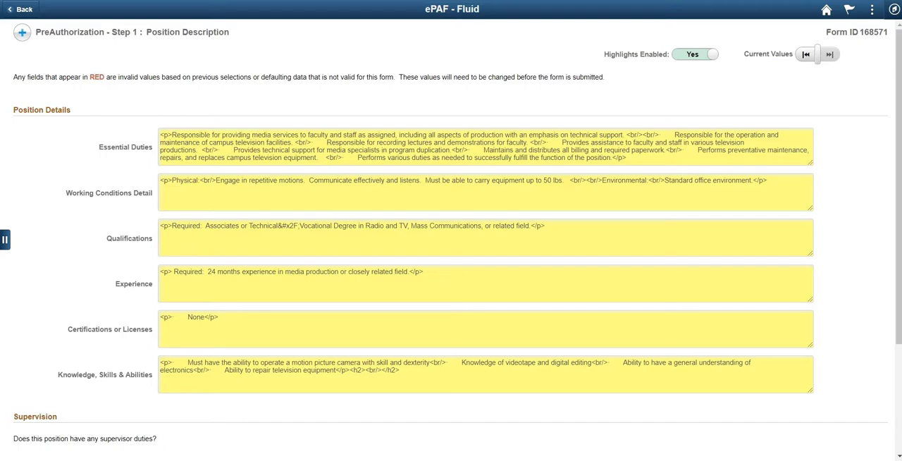
- Set the position's supervisor duties to No Supervisory Duties
scroll(451, 240, "down", 3)
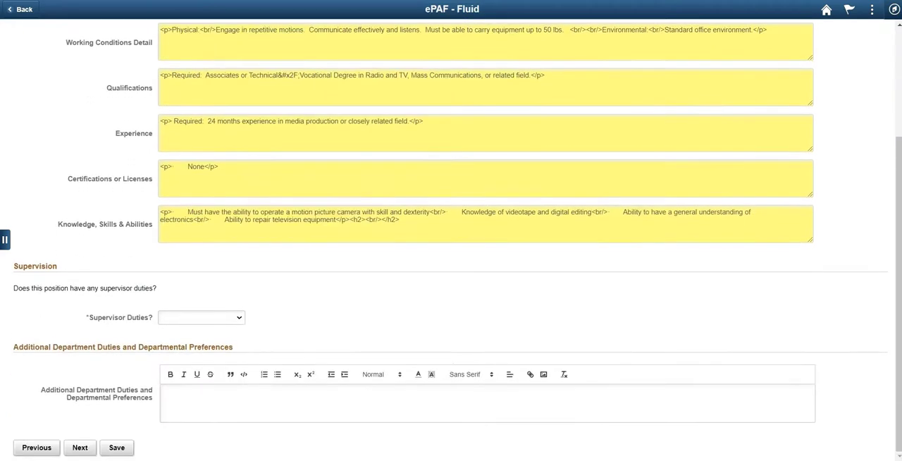
left_click(202, 318)
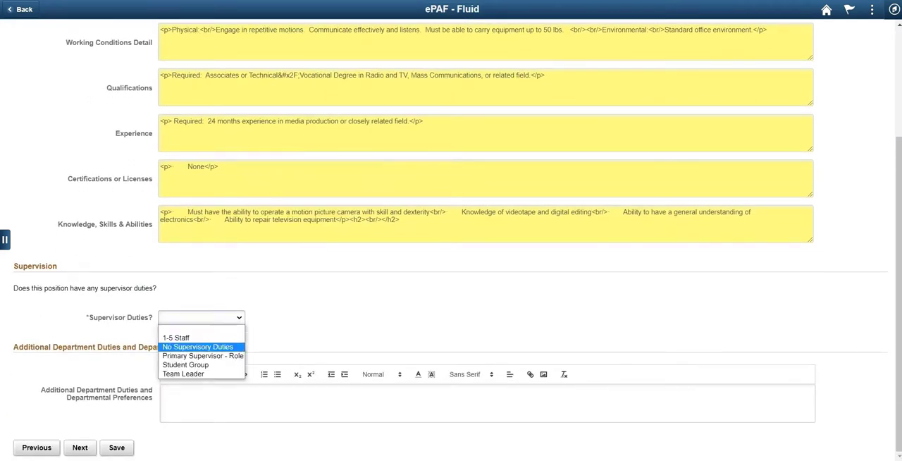
left_click(199, 347)
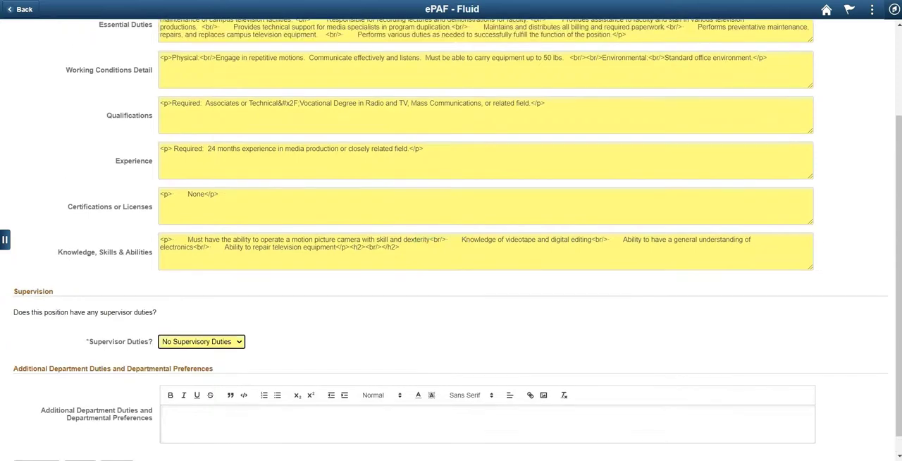
- Enter "Must have a valid drivers license" as the additional department duties and preferences, and continue to Compensation and Funding
left_click(163, 413)
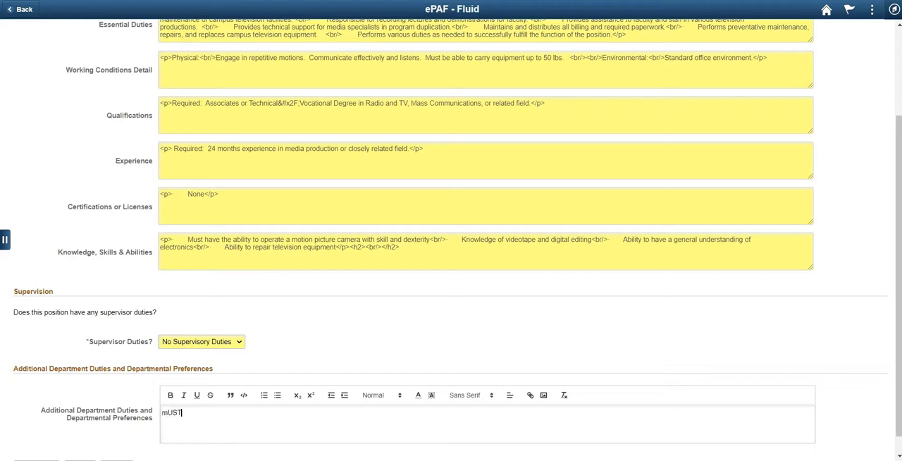
key("BackSpace")
key("BackSpace")
key("BackSpace")
key("BackSpace")
key("BackSpace")
key("BackSpace")
key("BackSpace")
key("BackSpace")
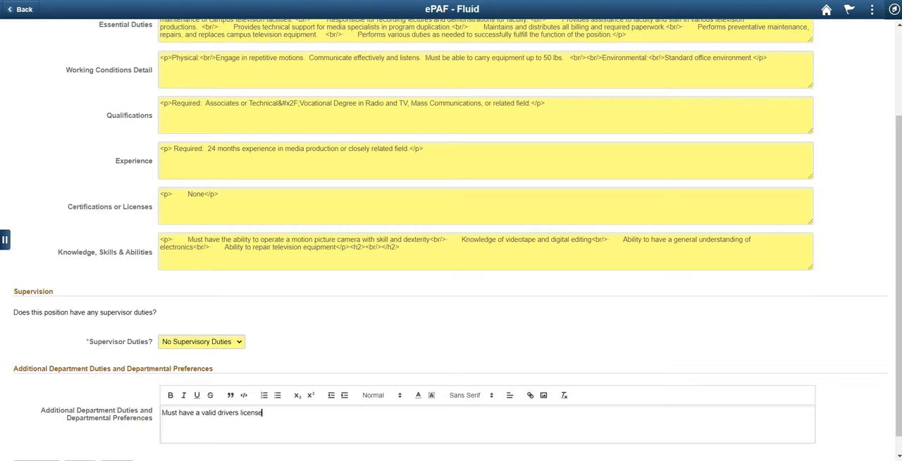
scroll(451, 239, "down", 1)
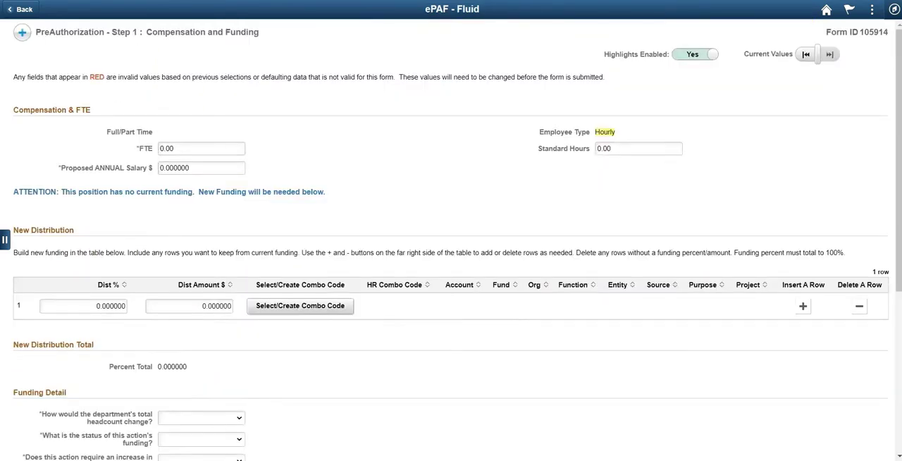
- Set the FTE to 1.0 and the proposed annual salary to 40000
left_click(201, 148)
double_click(168, 148)
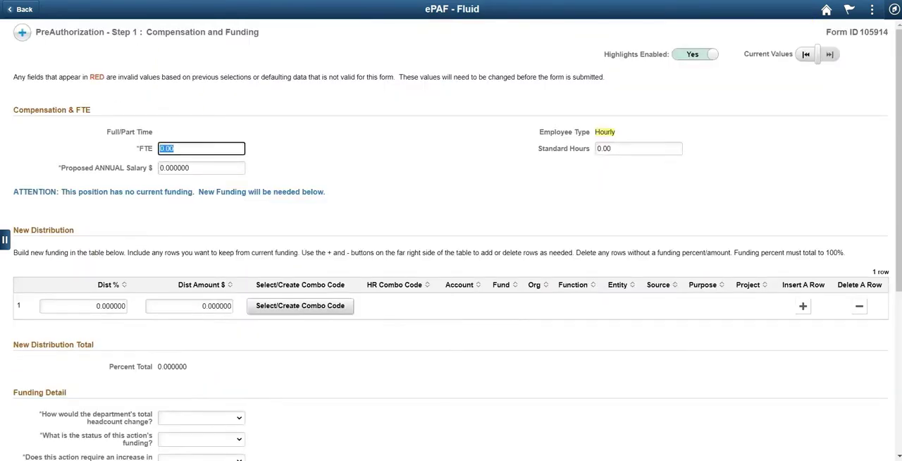
type("1.0")
key("Tab")
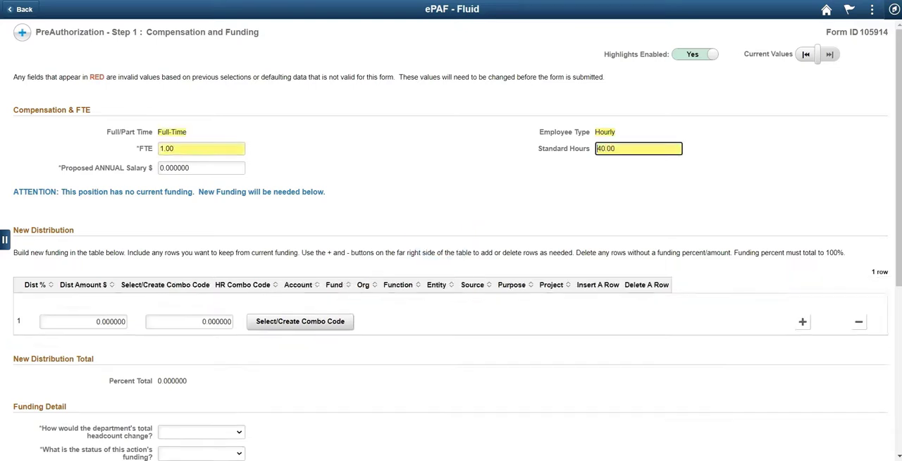
type("4")
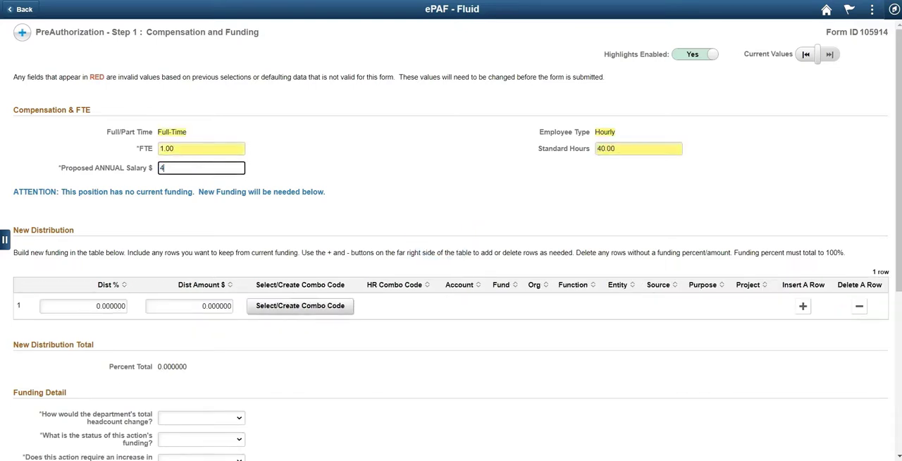
key("Tab")
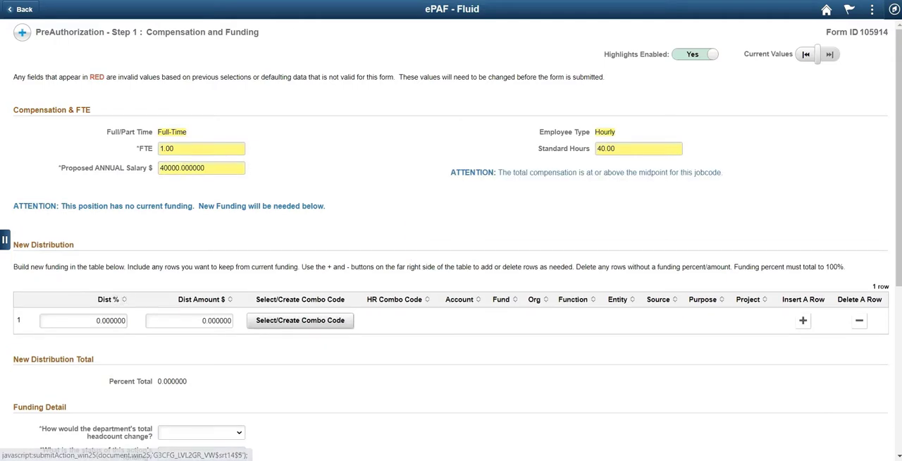
- Set the first funding row's distribution to 50 percent and assign it HR combo code 5000013
key("Tab")
type("50")
key("Tab")
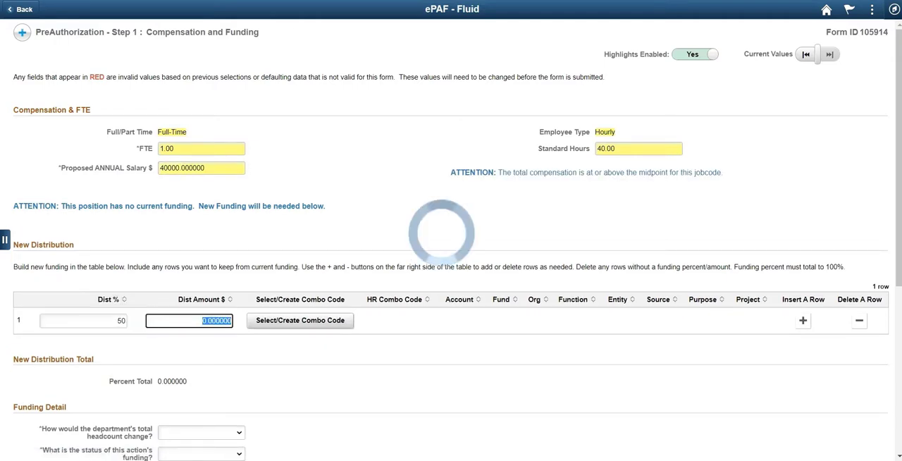
key("Tab")
key("Return")
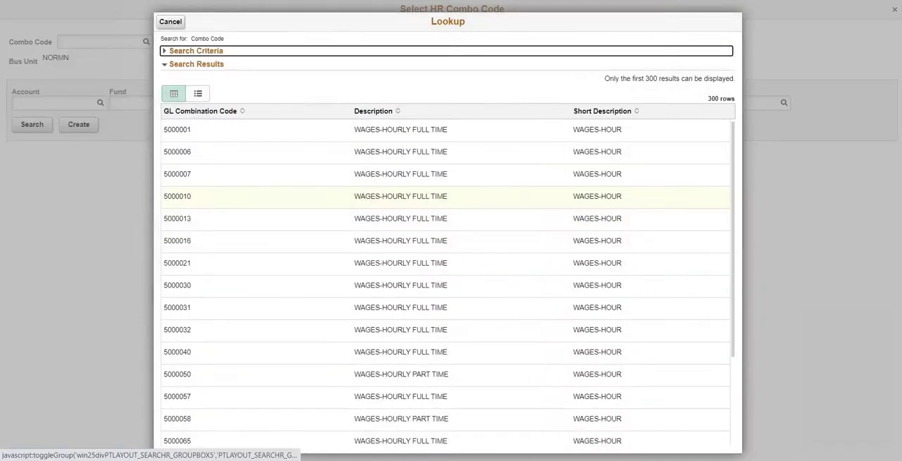
left_click(178, 218)
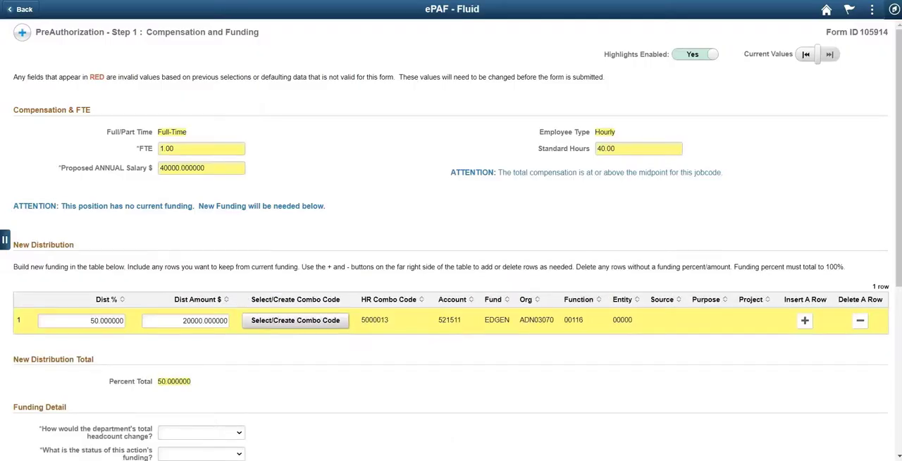
- Add a second funding row with a 50 percent distribution and assign it HR combo code 5000031
left_click(804, 320)
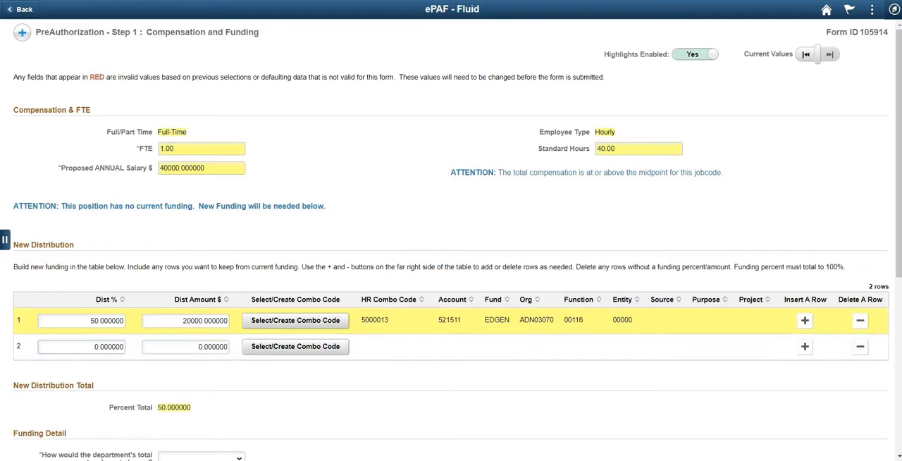
type("50")
key("Tab")
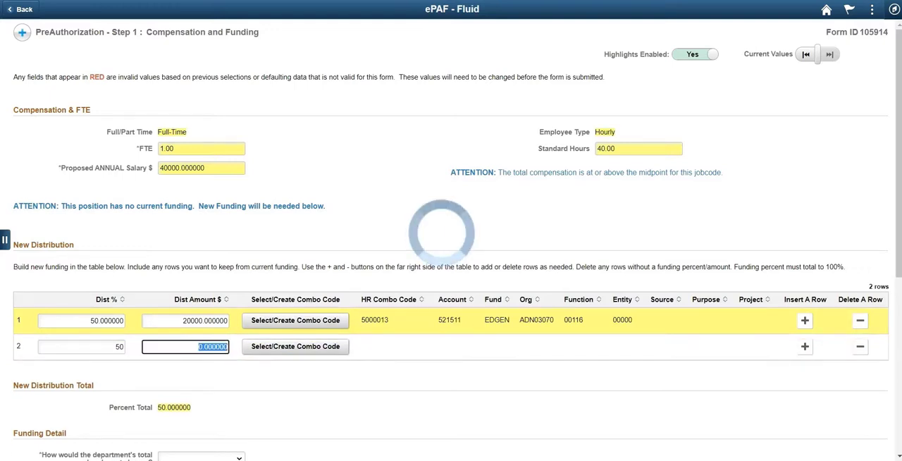
left_click(295, 346)
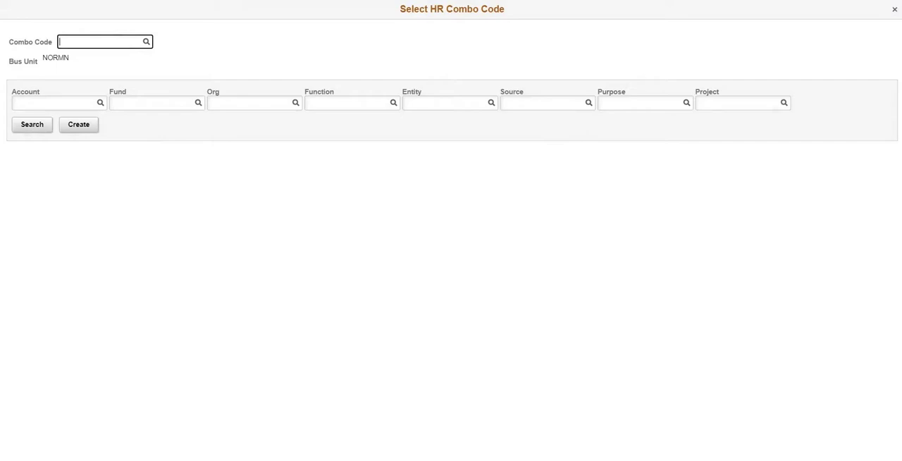
left_click(147, 42)
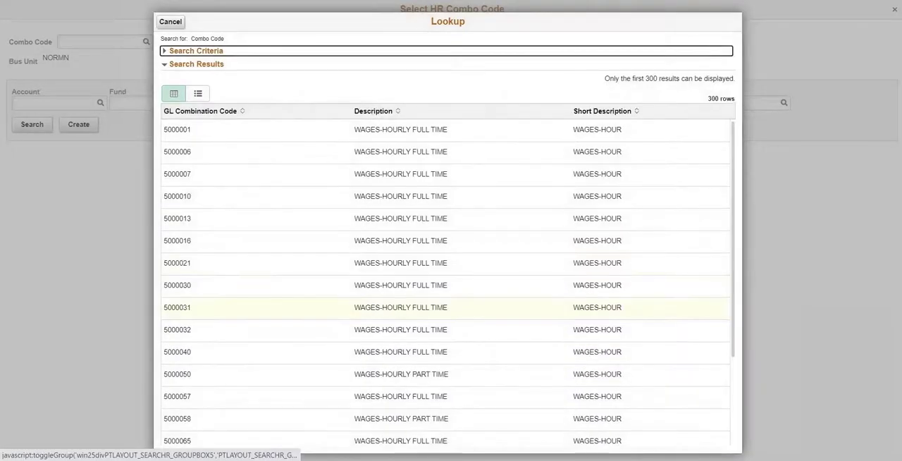
left_click(178, 308)
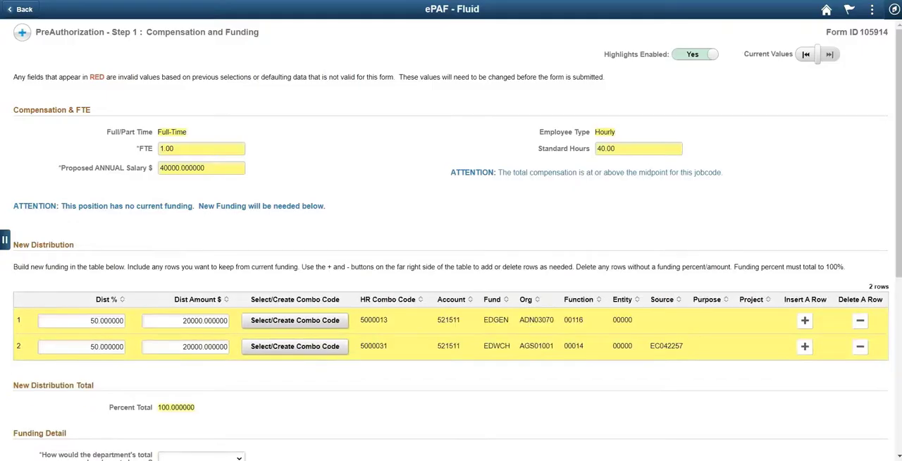
- Set the headcount change to Increase, the funding status to 100% grant funded, and the increase in overall budget costs to Yes
scroll(451, 282, "down", 3)
left_click(202, 282)
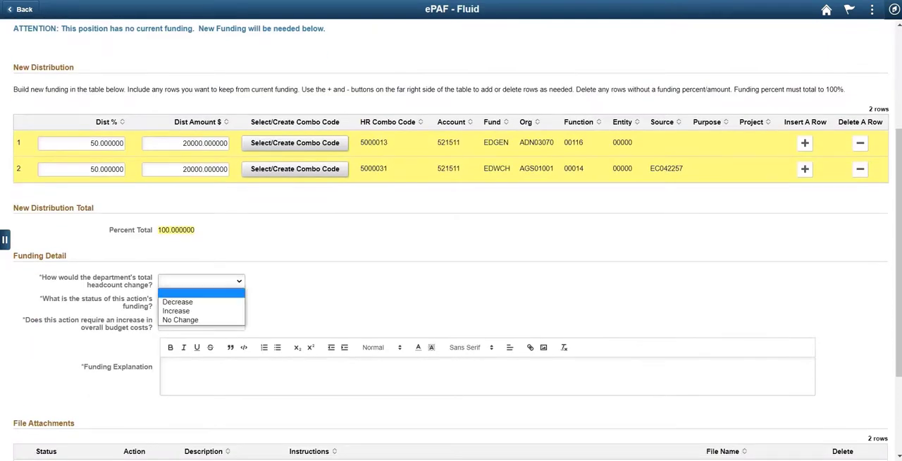
left_click(200, 310)
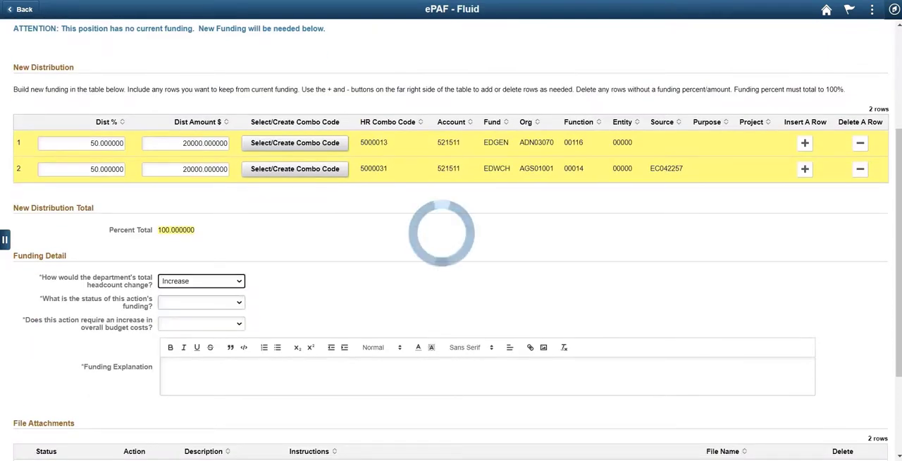
left_click(201, 302)
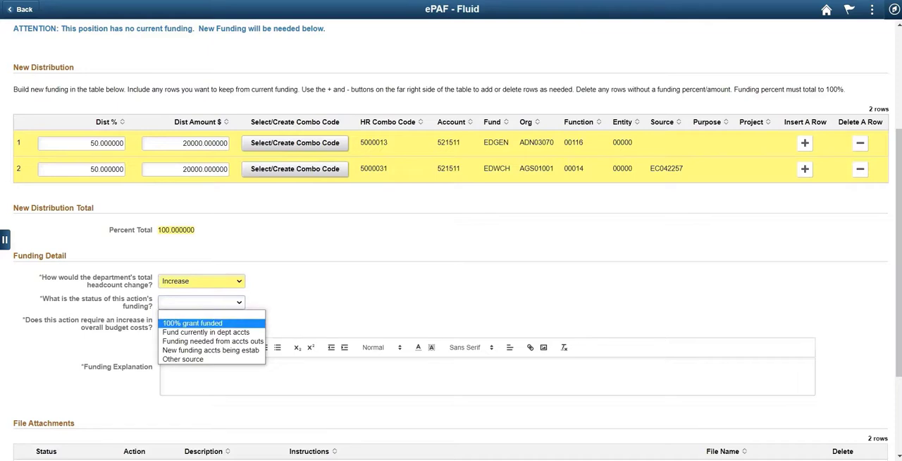
left_click(192, 323)
left_click(201, 324)
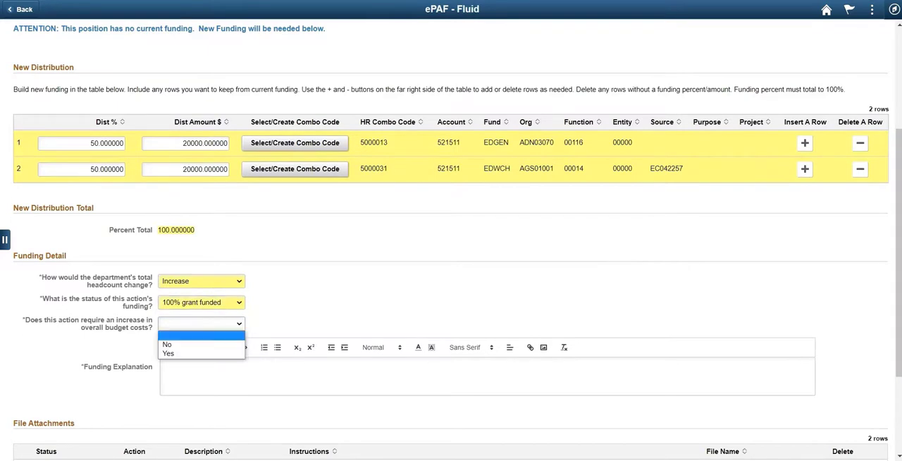
left_click(169, 354)
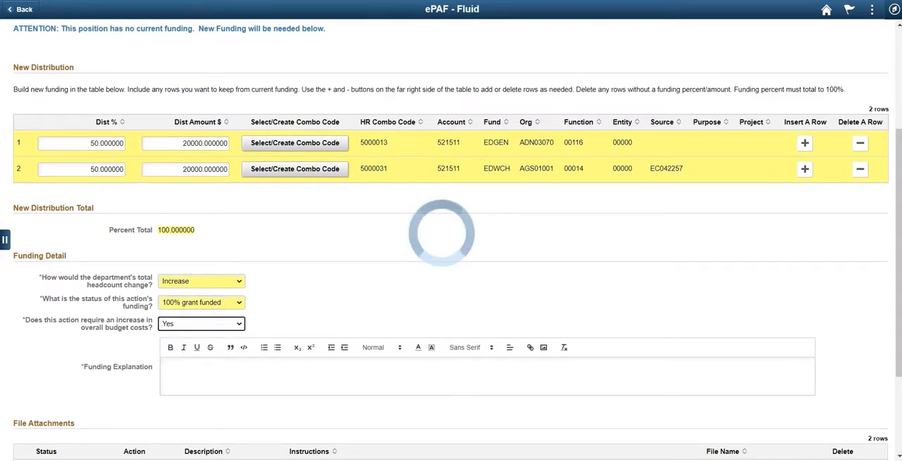
- Enter "2 grants received to pay for salaries" as the funding explanation, correcting the spelling of "received"
left_click(163, 365)
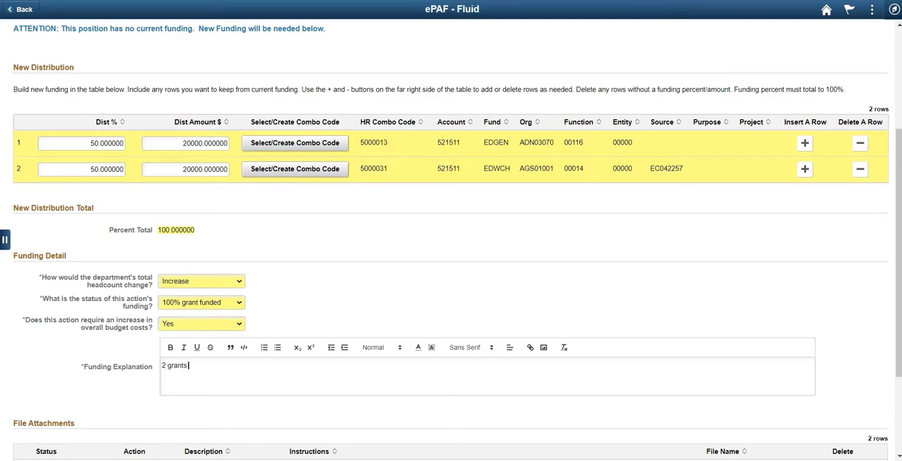
type("2 grants recieved to pay for salaries")
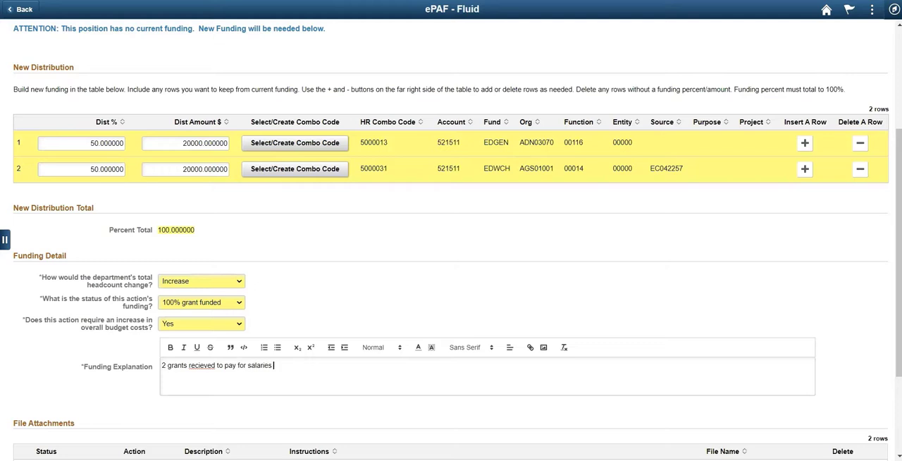
right_click(200, 366)
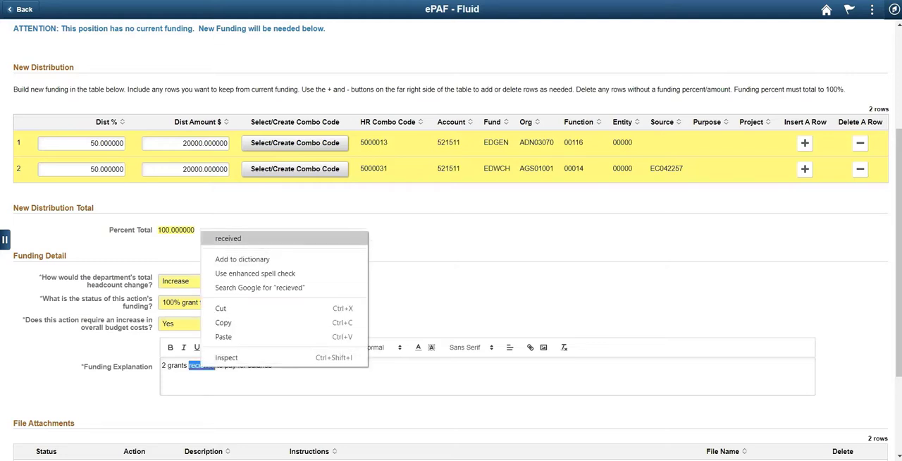
left_click(225, 238)
- Upload the Test Page document from the Attachments folder as the Justification attachment
scroll(451, 282, "down", 3)
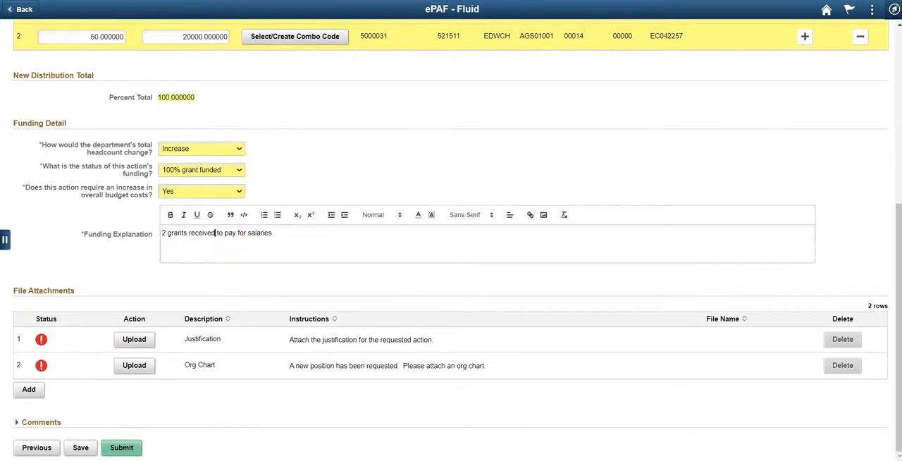
left_click(121, 447)
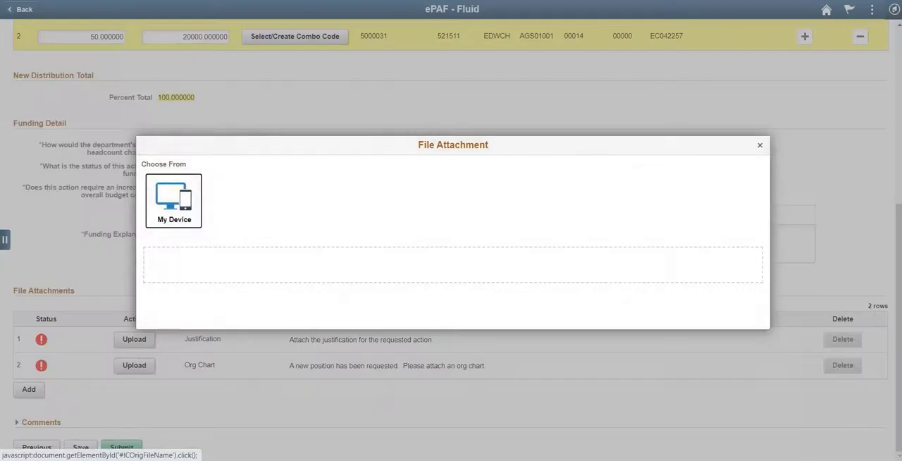
left_click(173, 201)
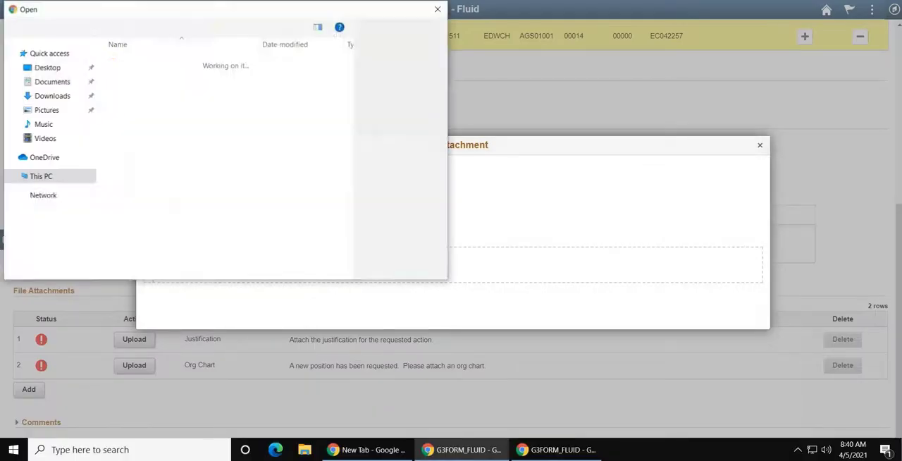
double_click(141, 86)
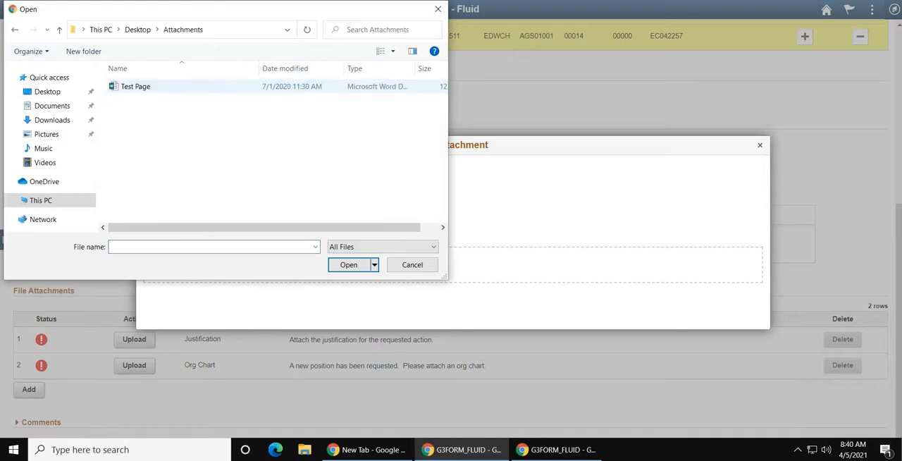
double_click(138, 87)
left_click(162, 242)
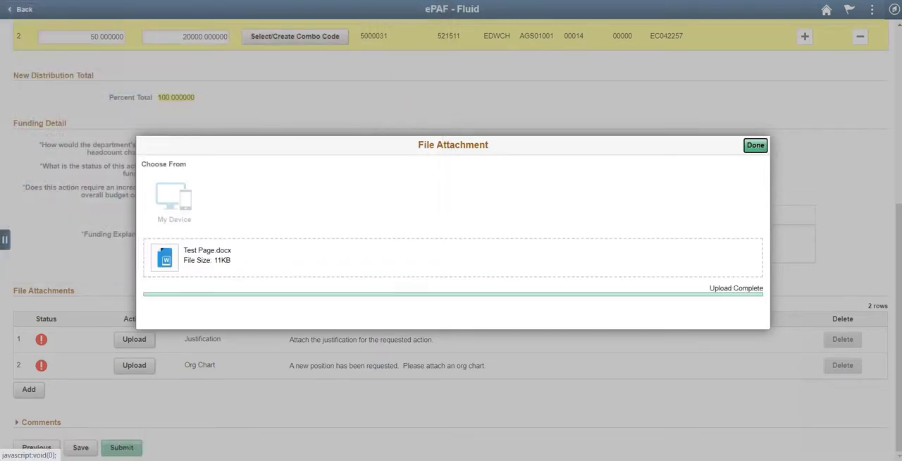
left_click(756, 145)
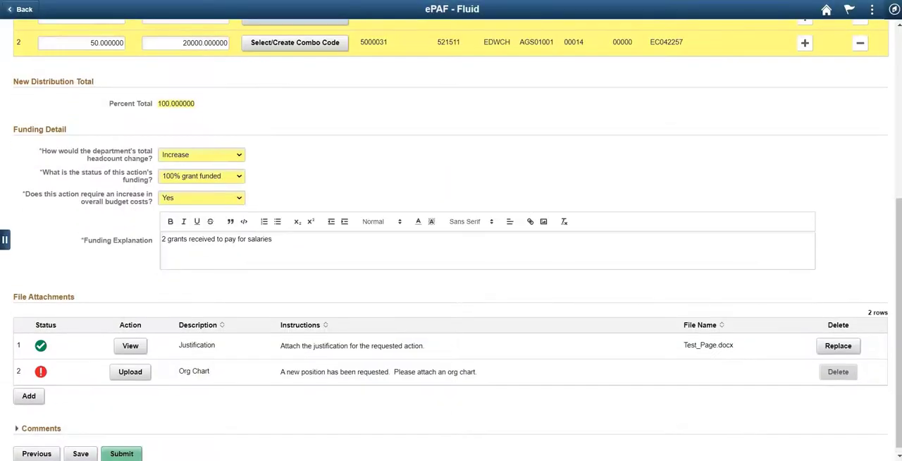
- Upload the Test Page document as the Org Chart attachment
left_click(131, 372)
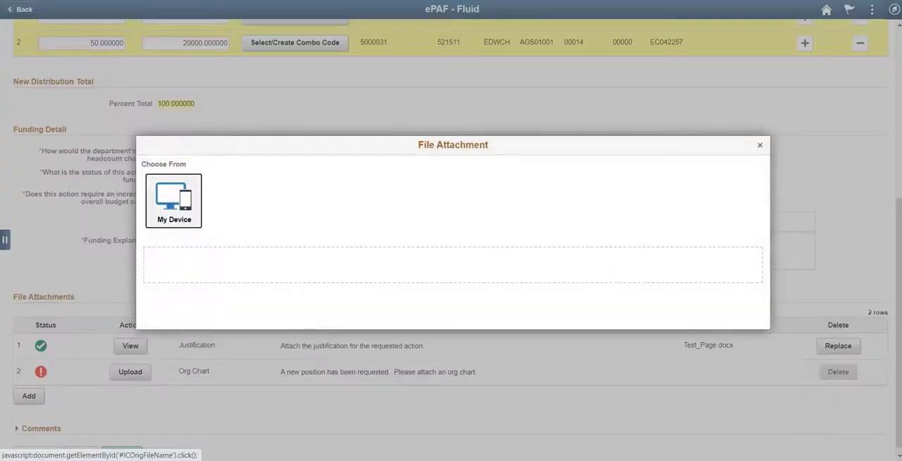
left_click(173, 201)
double_click(136, 87)
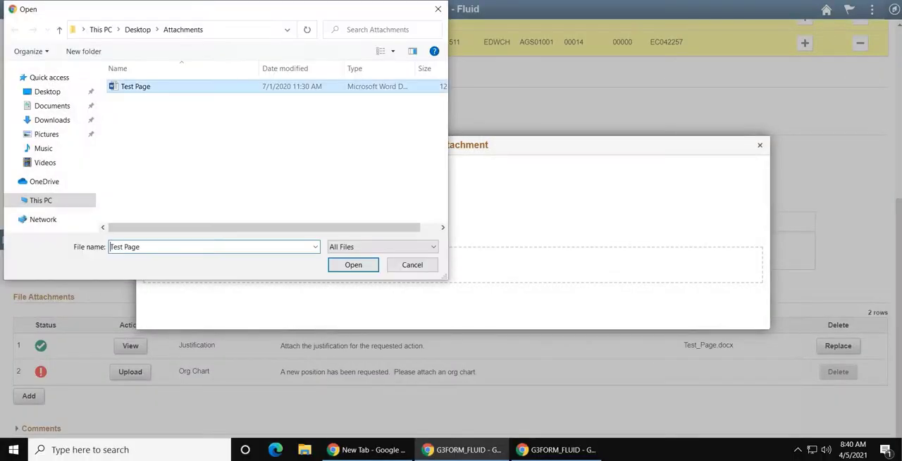
left_click(161, 241)
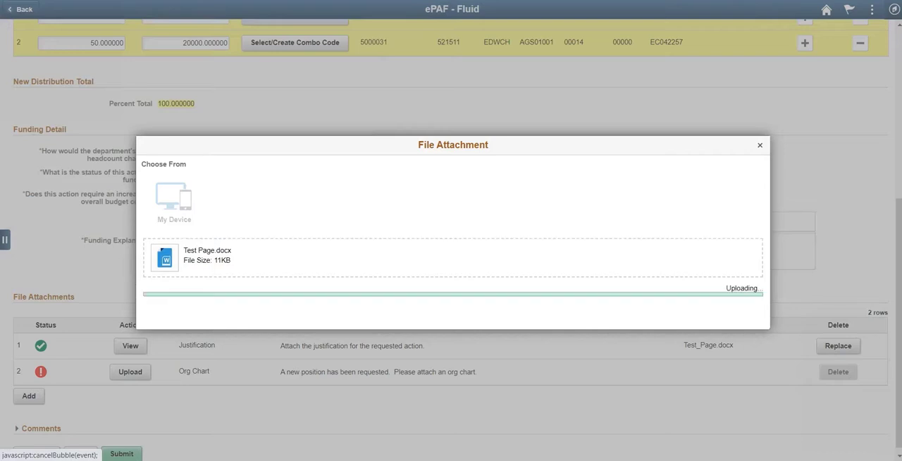
left_click(754, 144)
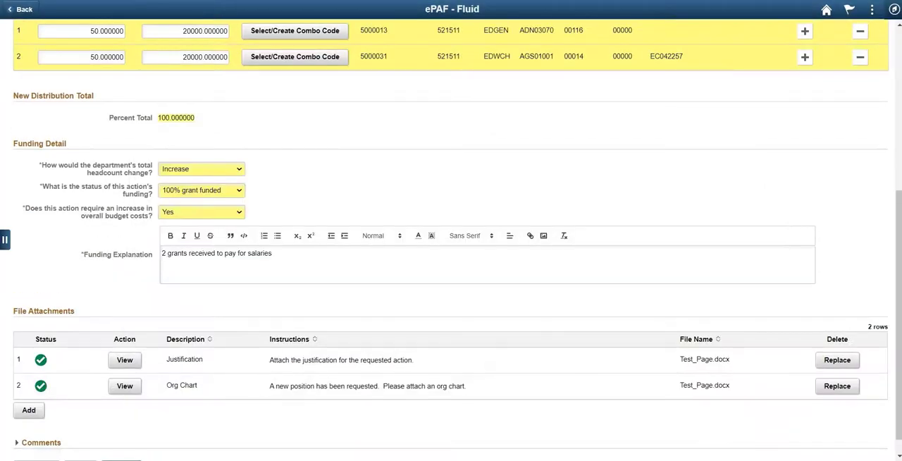
- Submit the pre-authorization form and open its approval route
scroll(451, 240, "down", 1)
left_click(121, 447)
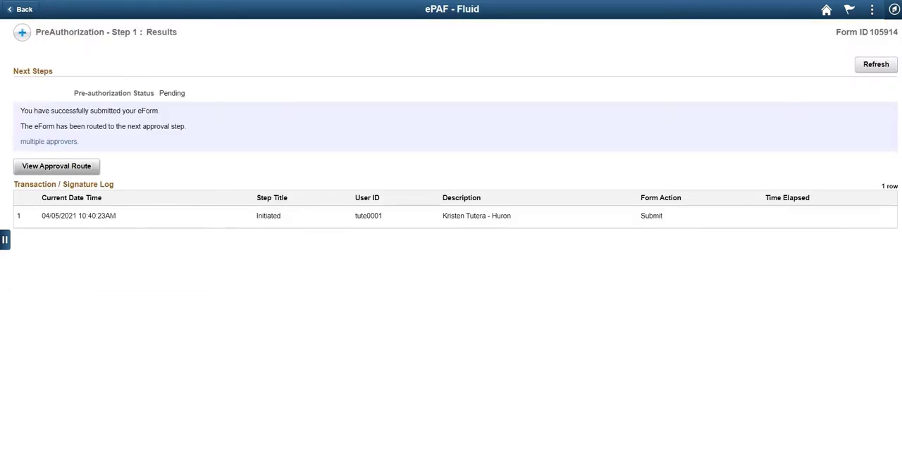
left_click(56, 166)
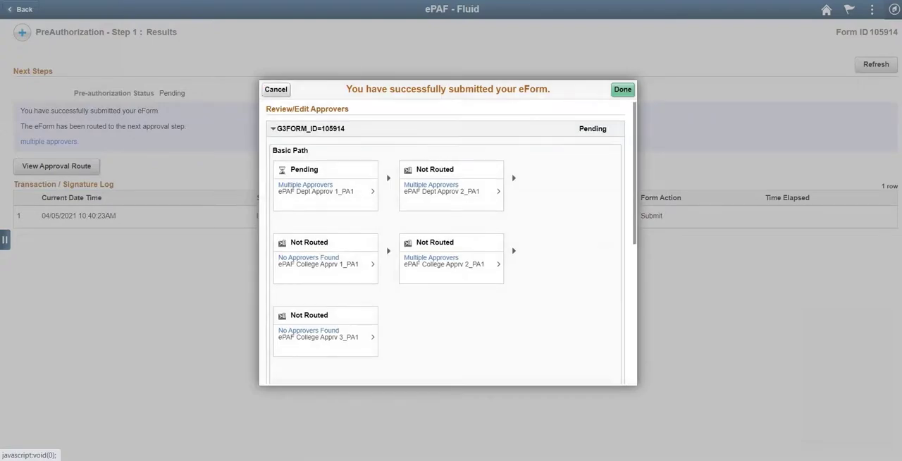
- Examine the whole approval route, including the account sponsor approvals for departments ADN03070 and AGS01001, and close it
scroll(451, 243, "down", 5)
scroll(451, 242, "down", 1)
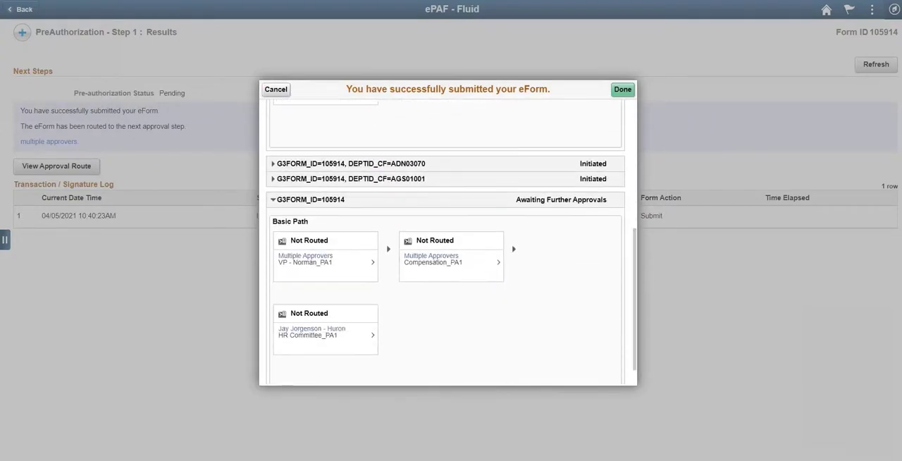
left_click(273, 164)
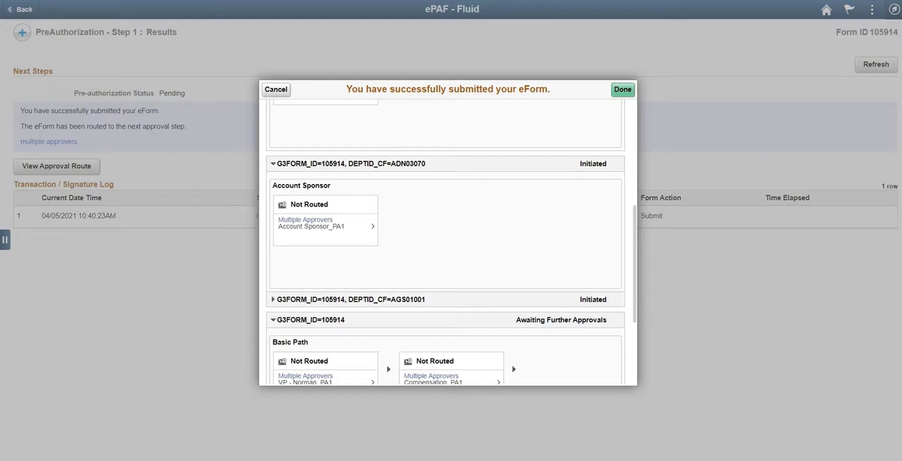
left_click(274, 300)
scroll(451, 282, "down", 5)
scroll(451, 243, "down", 1)
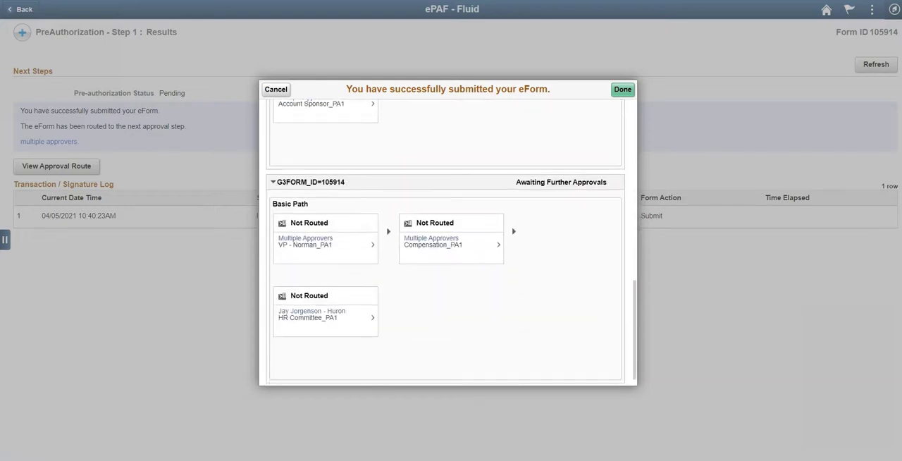
left_click(622, 89)
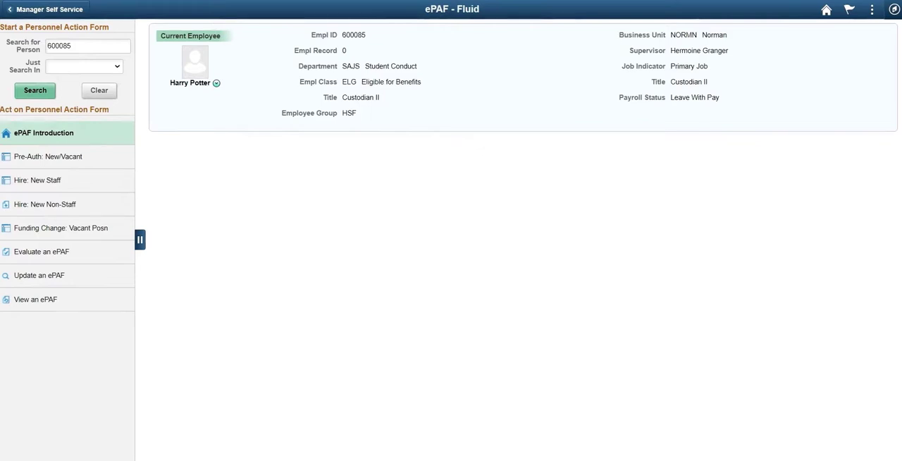
- Open the Hire/Additional Job actions for the current employee found by the person search
left_click(216, 82)
left_click(259, 96)
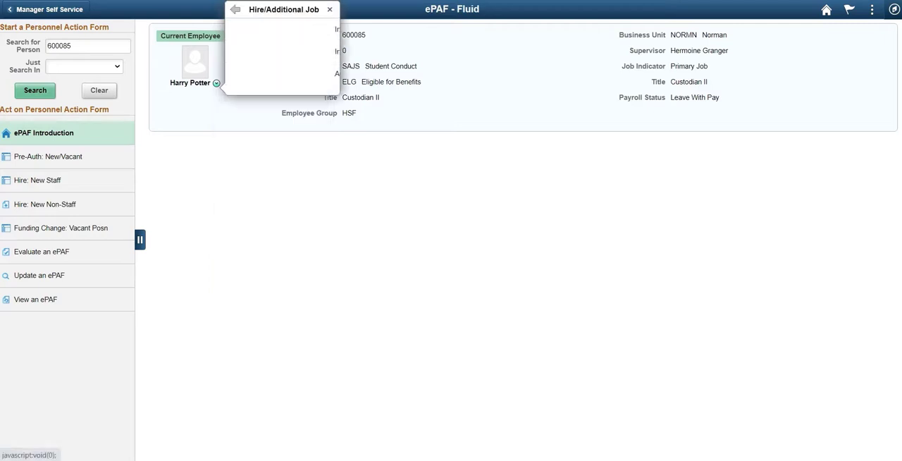
left_click(256, 51)
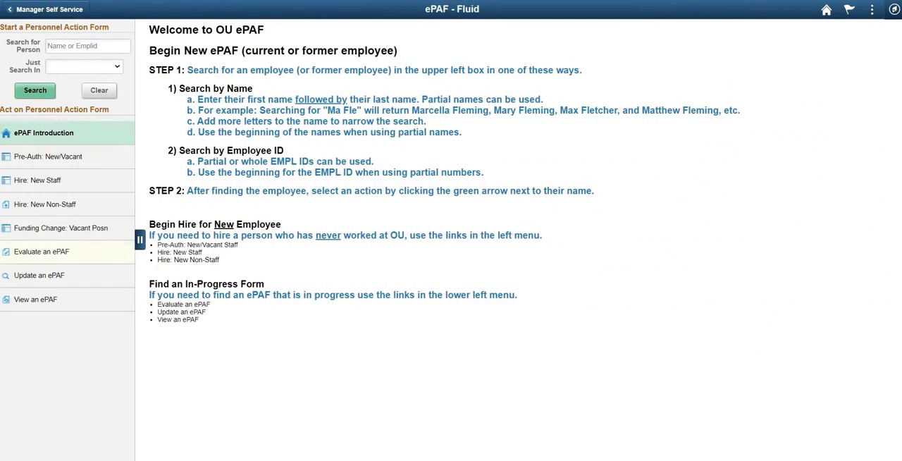
- Start a new staff hire and search for the pre-authorization with form ID 105914
left_click(38, 179)
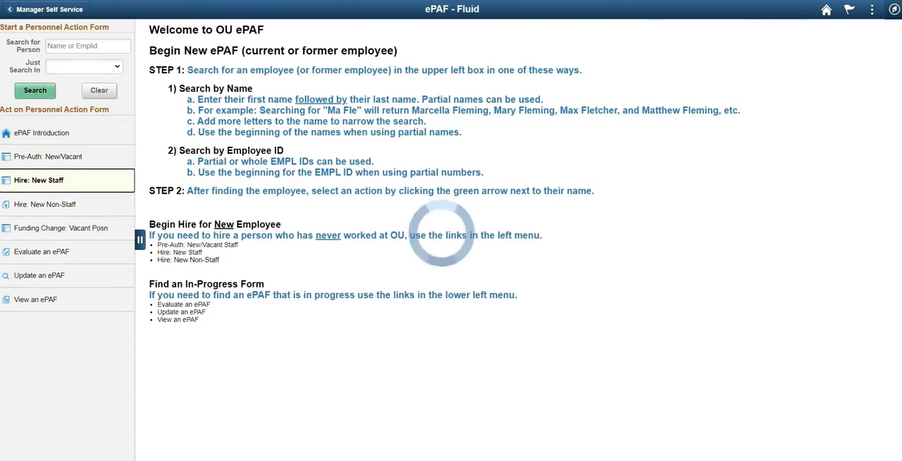
type("105914")
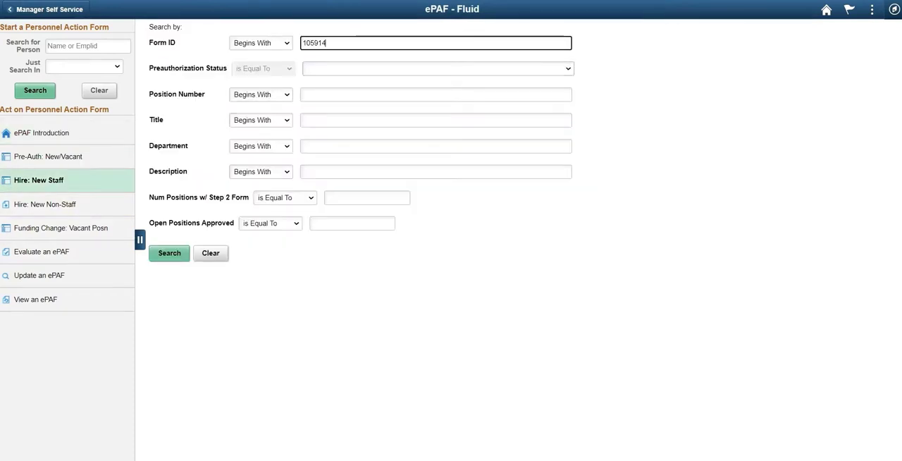
left_click(169, 252)
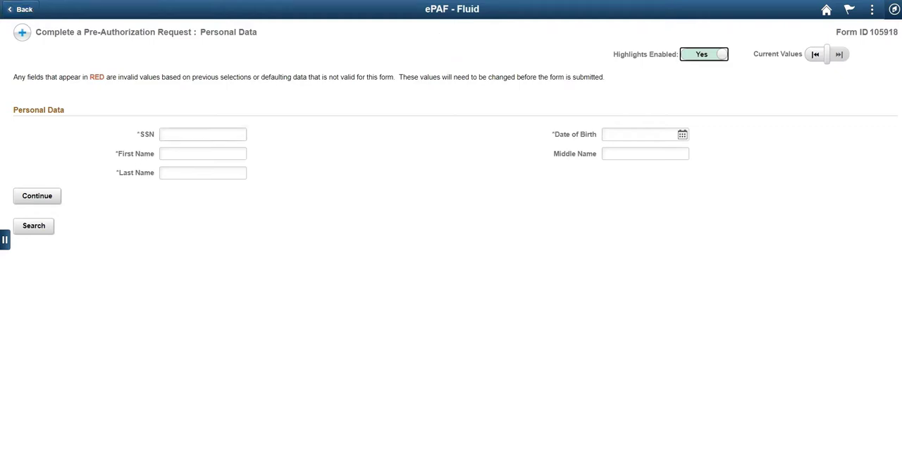
- Enter the new hire's Social Security number, date of birth, first name and last name, and continue to the full personal data form
key("Tab")
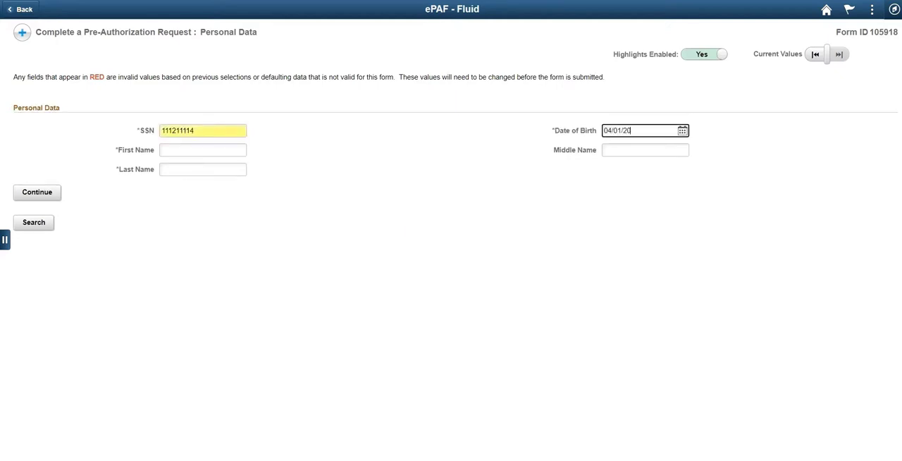
type("04/01/2000")
key("Tab")
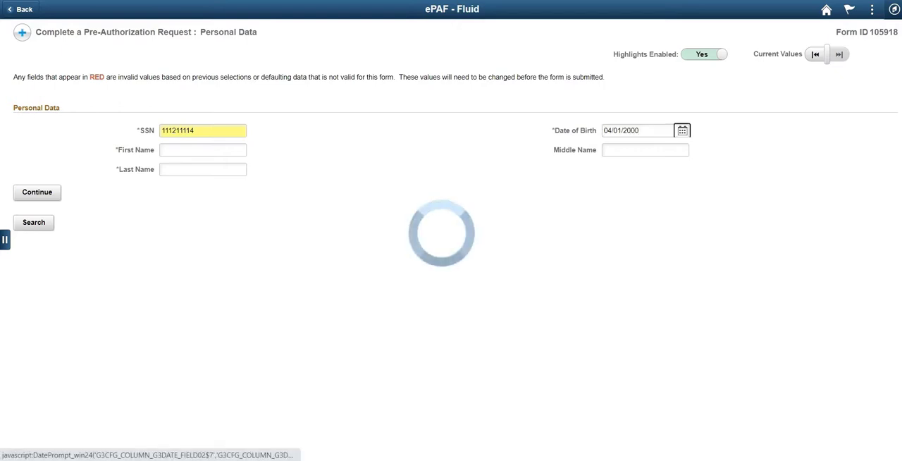
key("Tab")
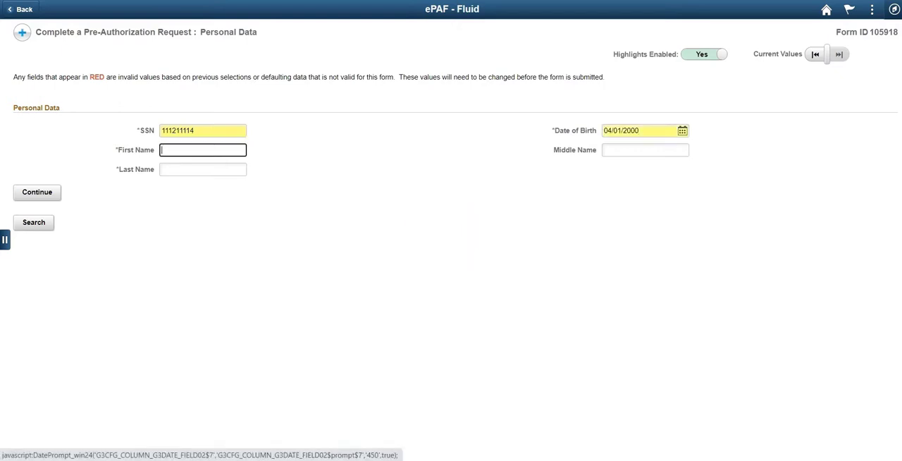
key("Tab")
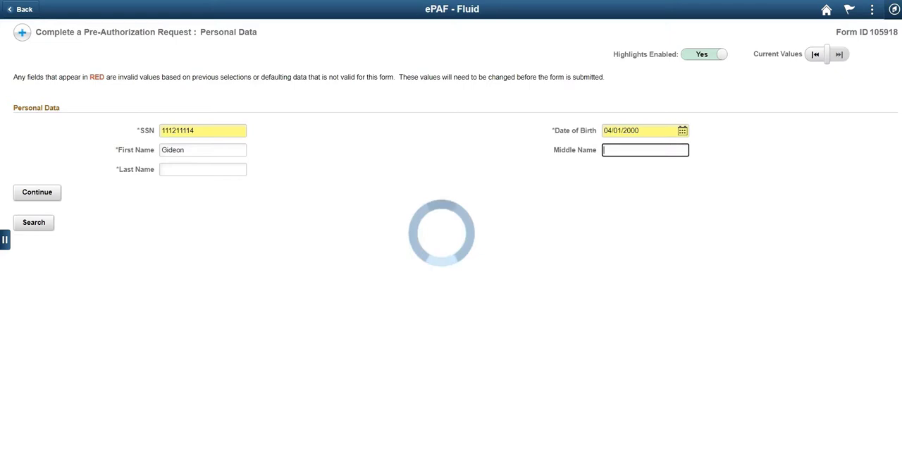
key("Tab")
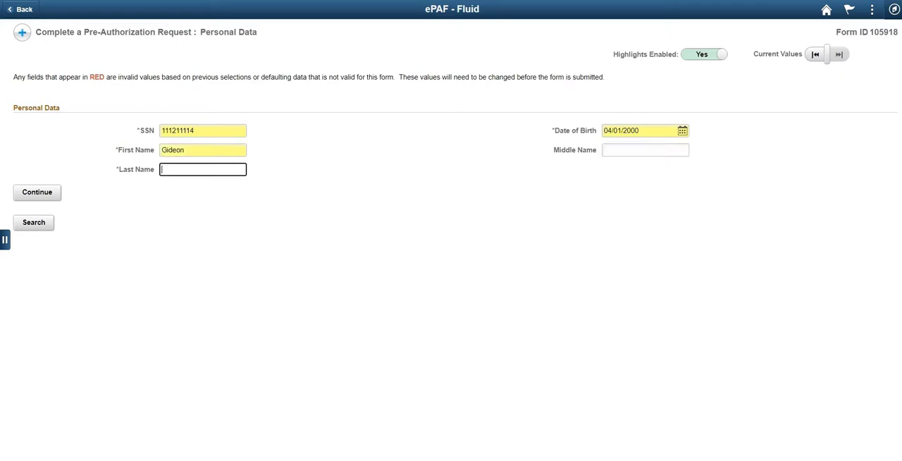
key("Tab")
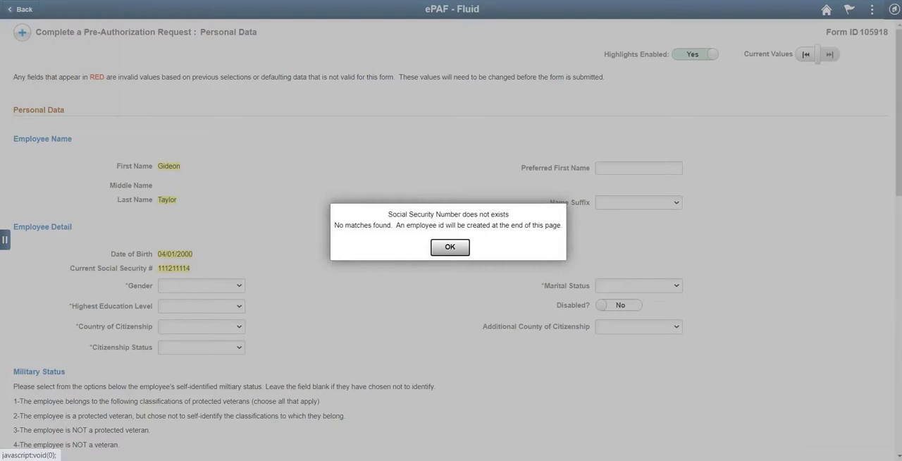
left_click(449, 247)
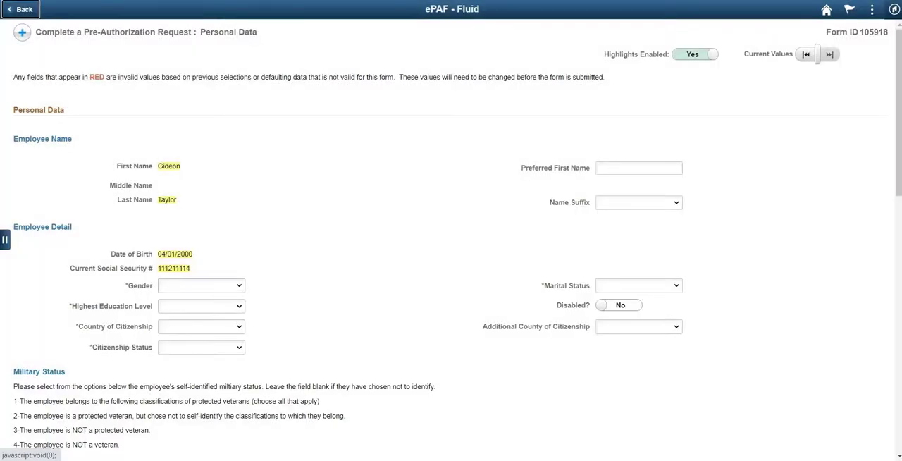
- Set the employee's gender to Male and the highest education level to Bachelors Level Degree
left_click(202, 285)
key("Return")
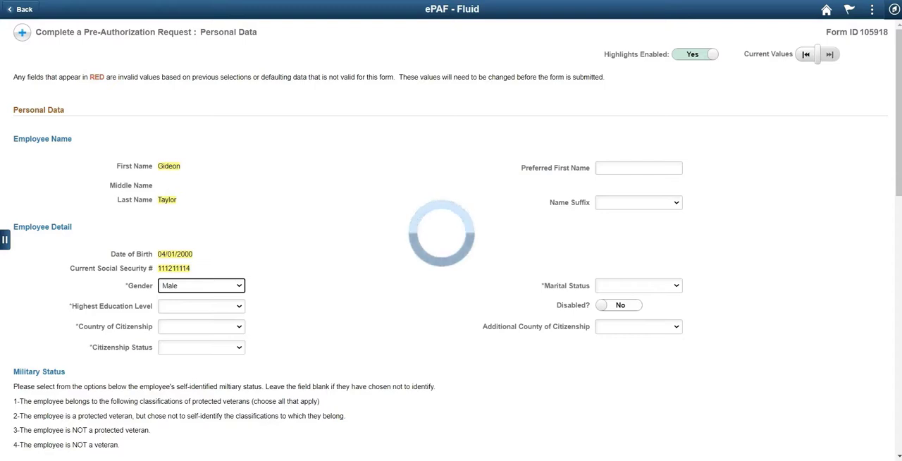
left_click(202, 303)
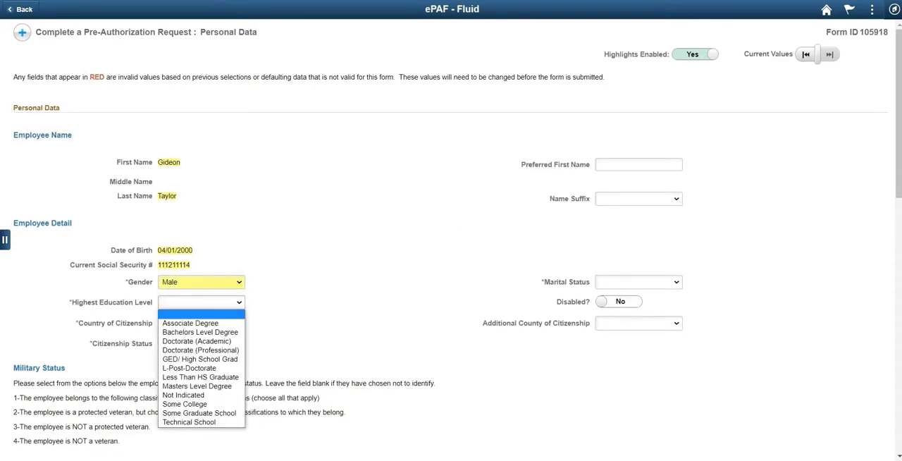
key("Down")
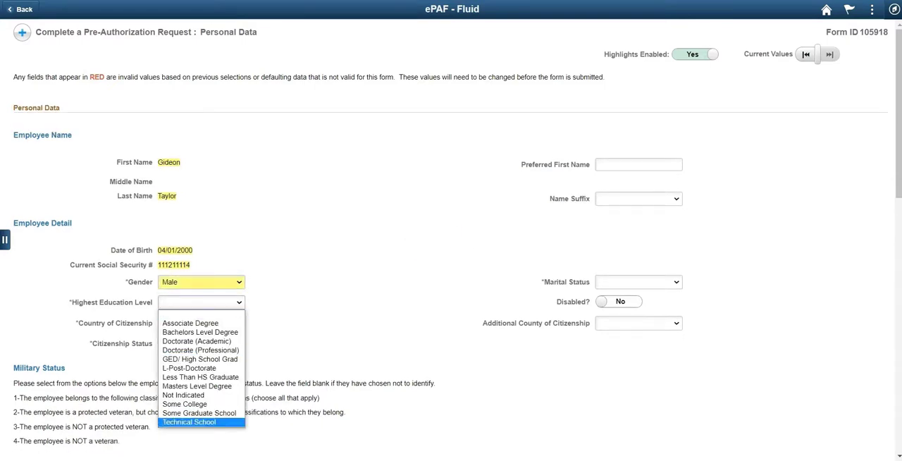
key("Up")
key("Up")
key("Up")
key("Up")
key("Up")
key("Up")
key("Up")
key("Up")
key("Up")
key("Up")
key("Up")
key("Down")
key("Down")
key("Down")
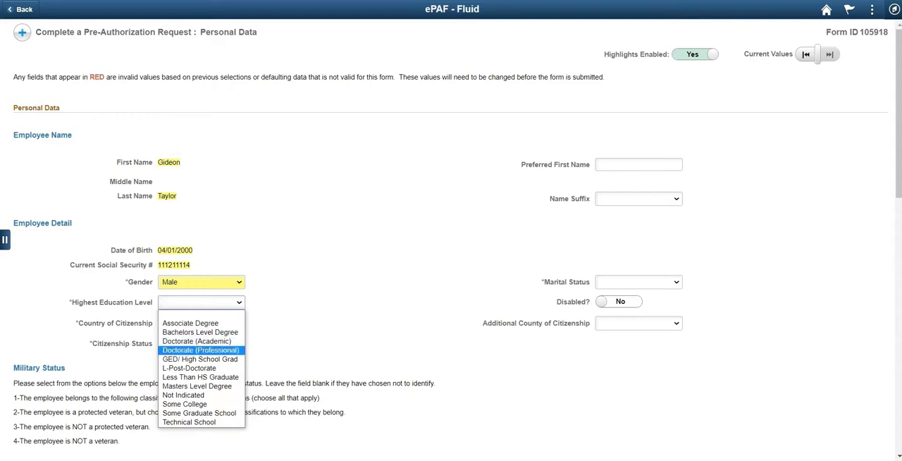
key("Down")
key("Down")
key("Up")
key("Up")
key("Up")
key("Up")
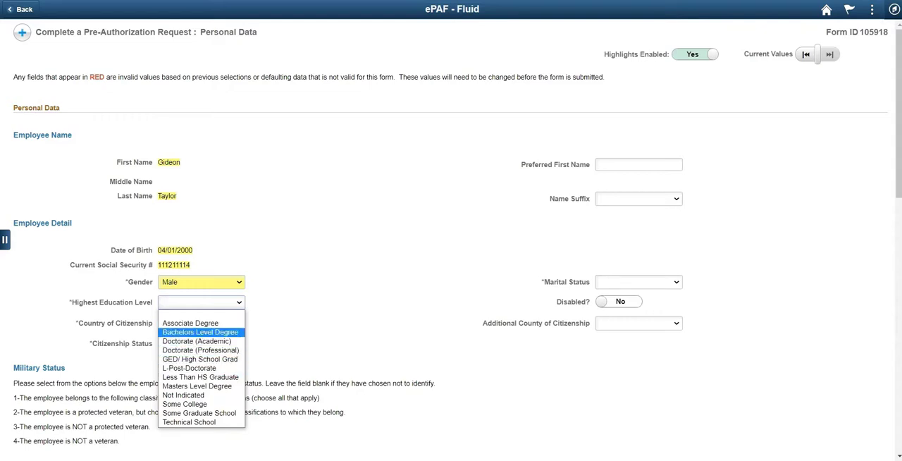
key("Return")
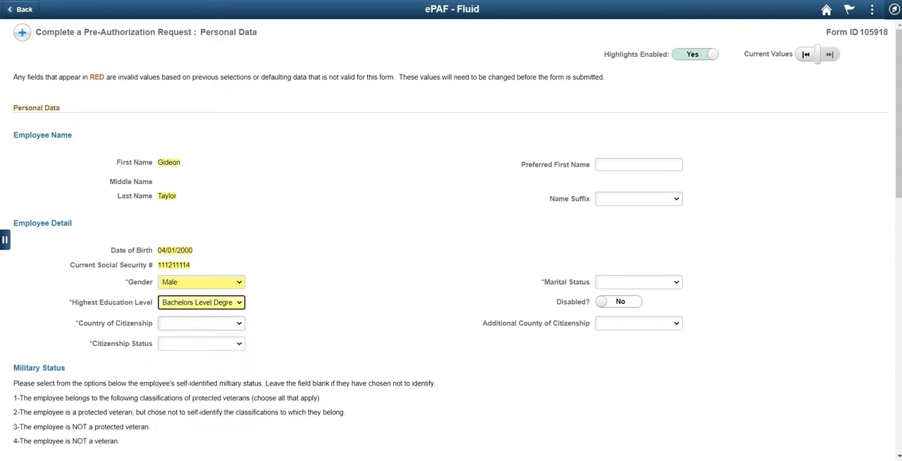
- Set the employee's country of citizenship to United States
left_click(201, 323)
type("un")
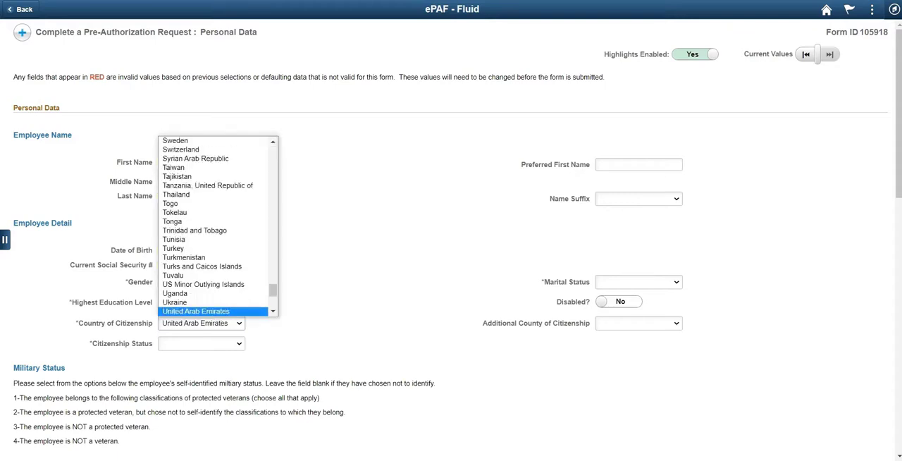
key("Down")
key("Down")
key("Return")
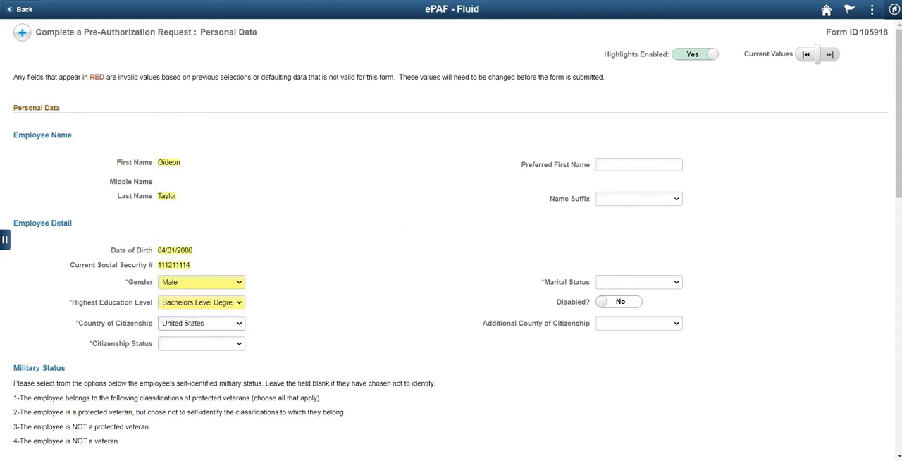
- Set the marital status to Married and the citizenship status to Naturalized
left_click(639, 282)
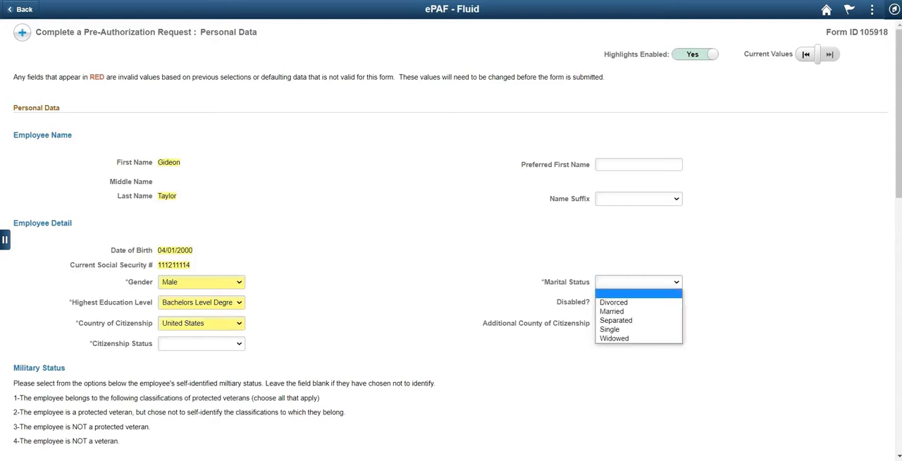
left_click(638, 311)
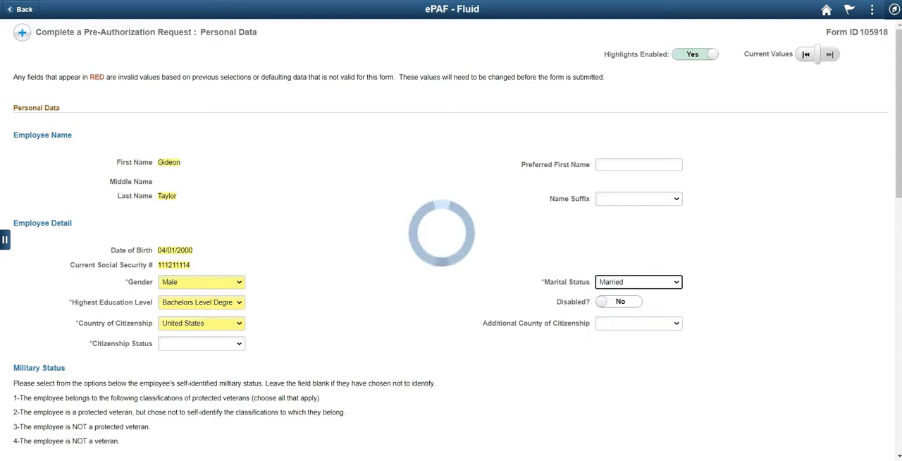
left_click(202, 344)
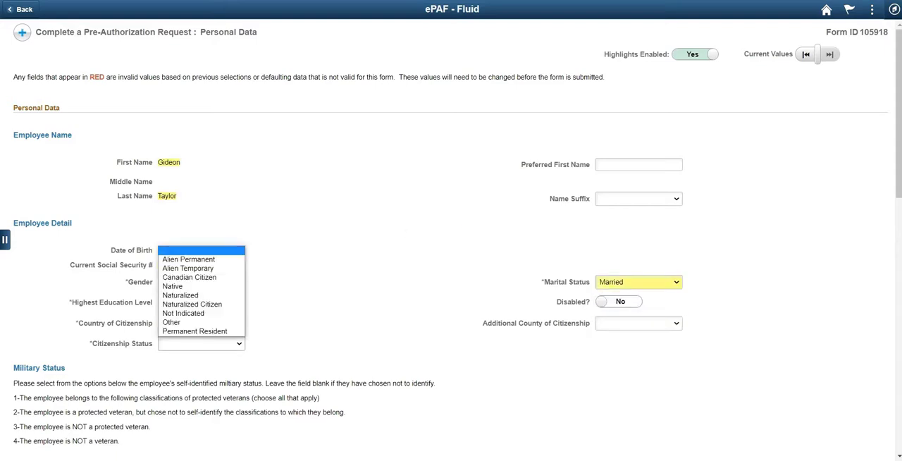
left_click(180, 294)
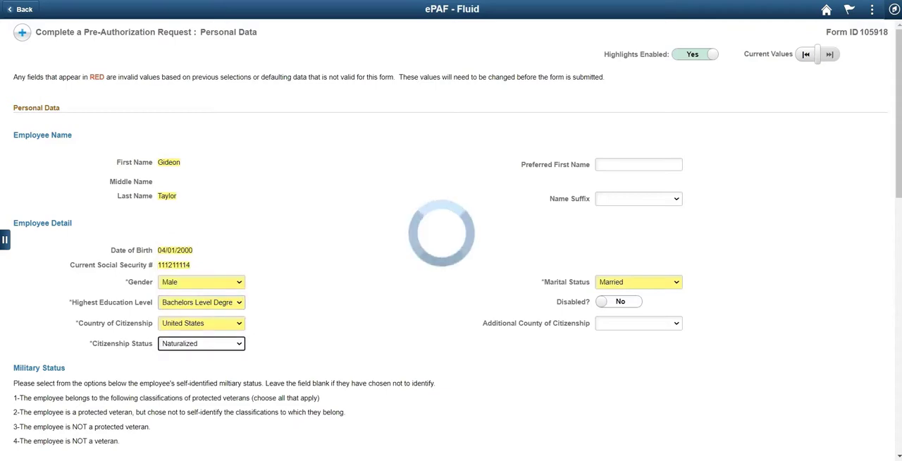
- Mark the employee's race as White in the Ethnicity section
scroll(451, 240, "down", 1)
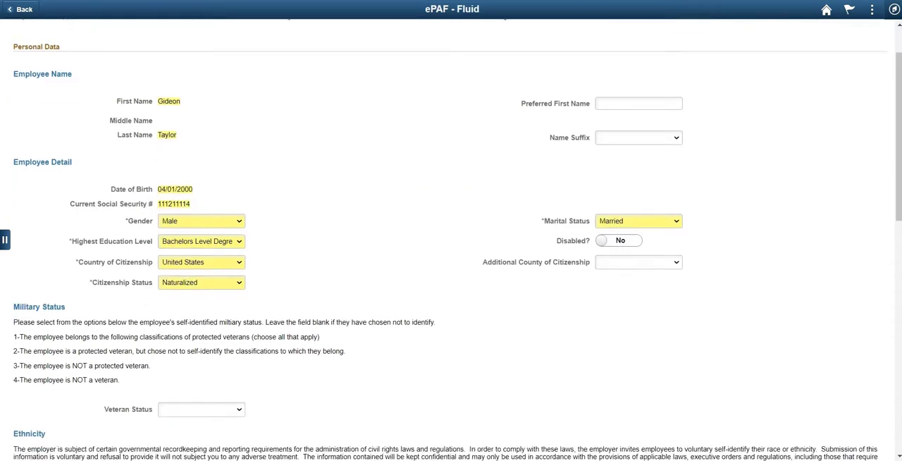
scroll(451, 240, "down", 5)
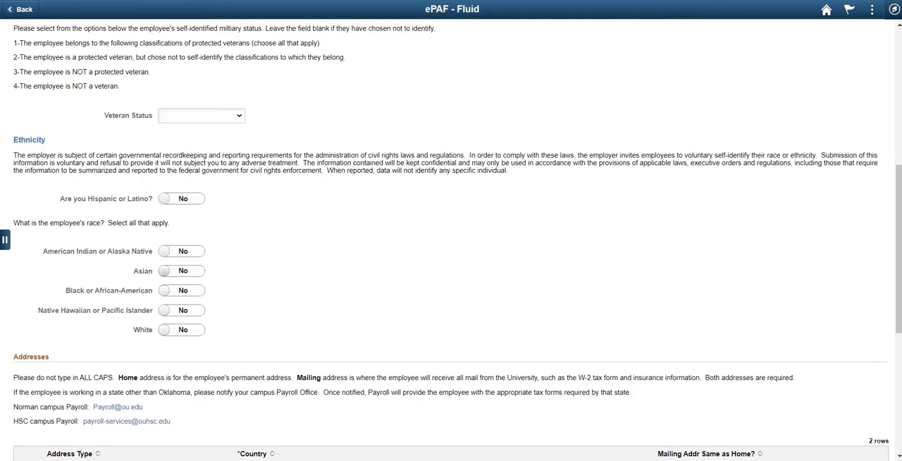
left_click(181, 330)
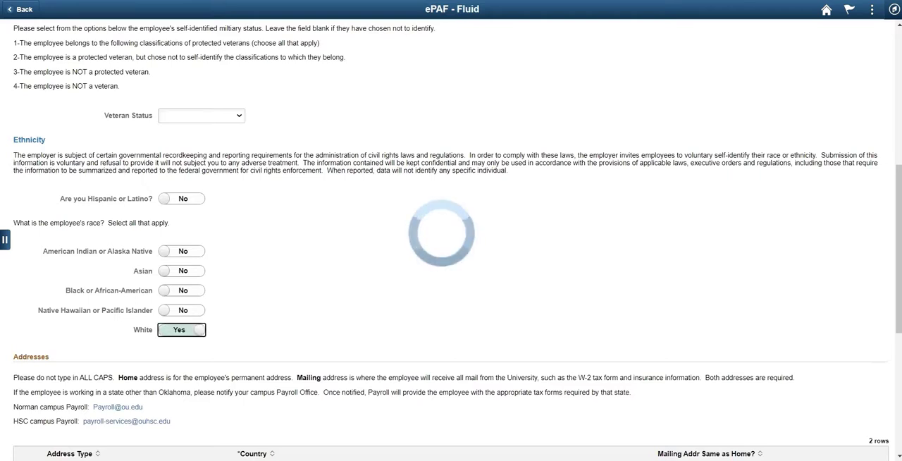
- Set the country of the home address to United States
scroll(451, 240, "down", 2)
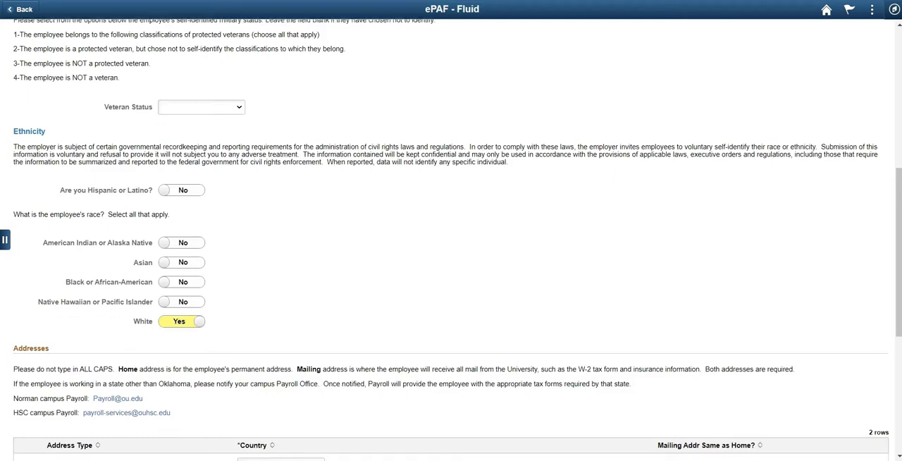
scroll(281, 237, "down", 2)
left_click(281, 236)
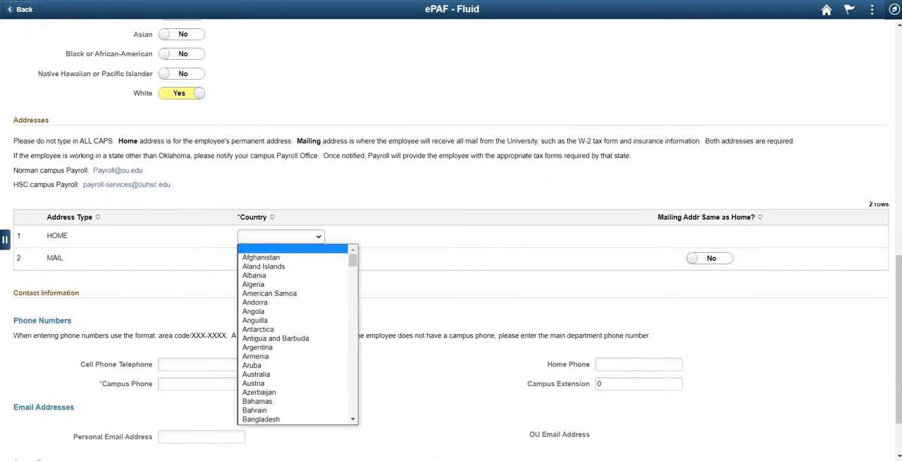
type("un")
key("Down")
key("Down")
key("Return")
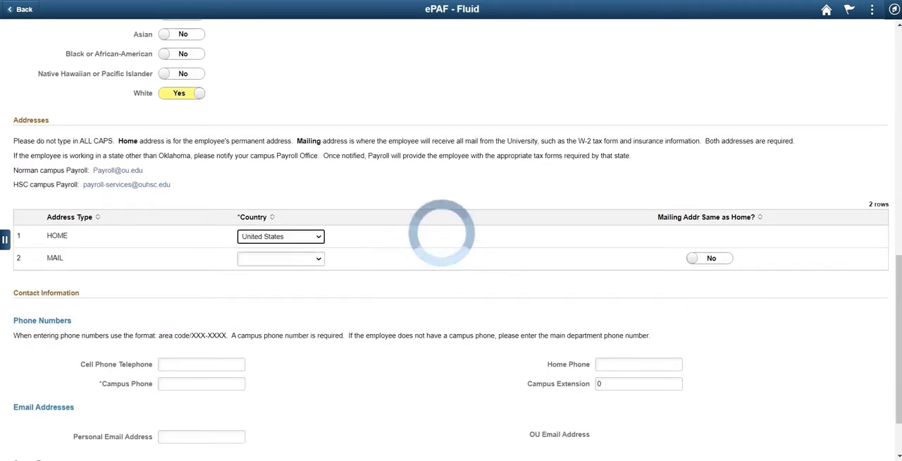
- Fill in the employee's street address and city for the home address
left_click(252, 237)
type("1 Main Stre")
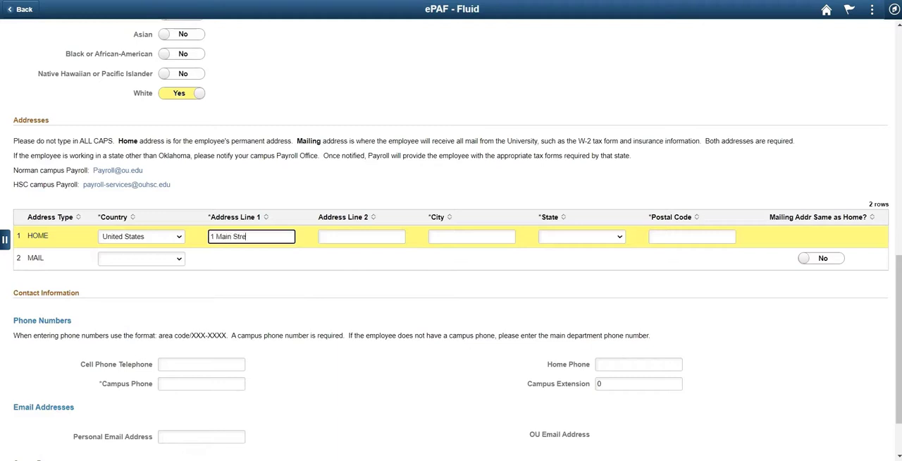
type("et")
key("Tab")
key("Tab")
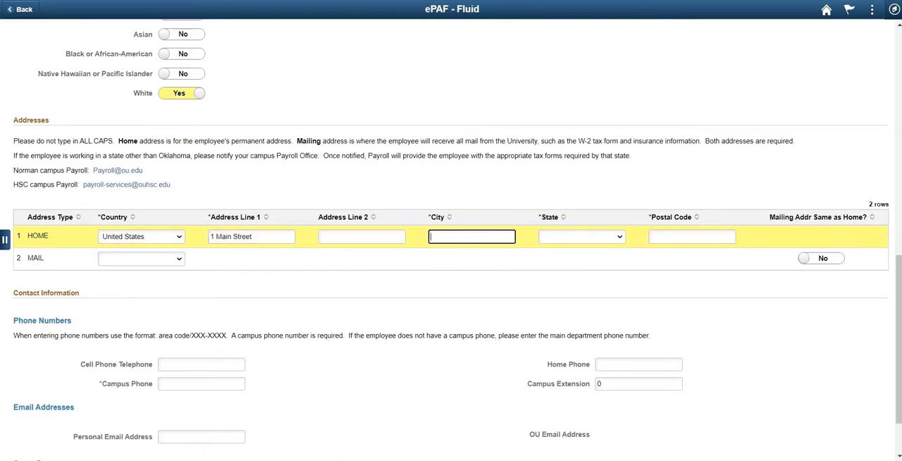
type("Peoria")
key("Tab")
- Complete the home address with the employee's state and postal code, and mark the mailing address as the same as home
key("alt+Down")
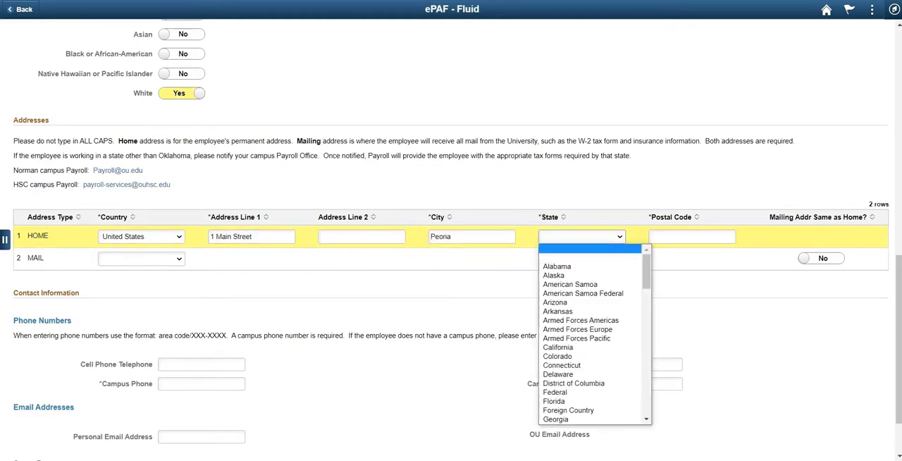
left_click(556, 302)
key("Tab")
type("85")
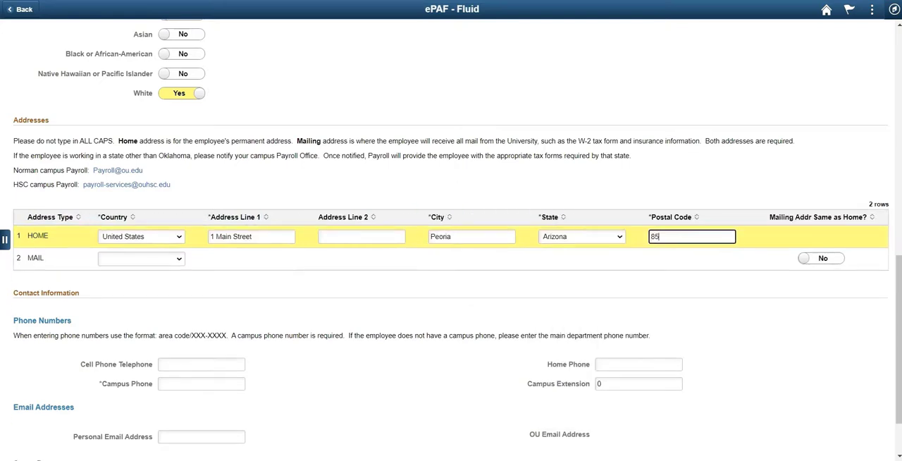
type("304")
key("Tab")
key("Tab")
key("space")
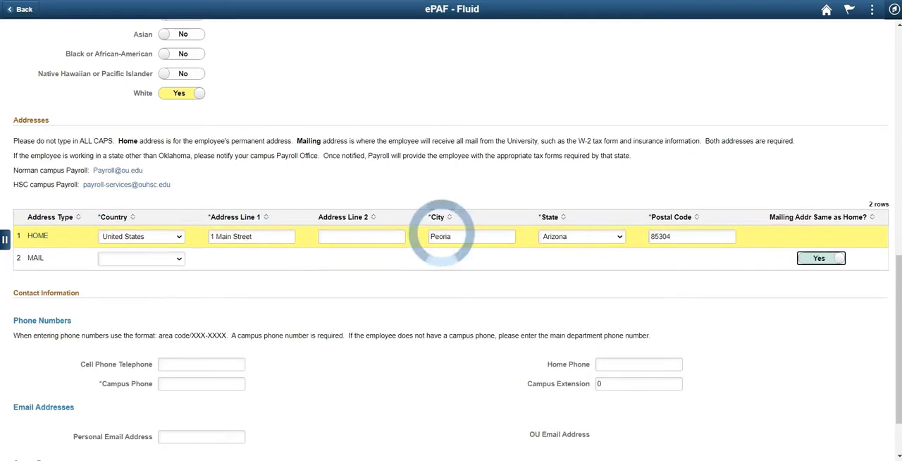
- Enter the employee's campus phone number and save the personal data record
scroll(451, 239, "down", 2)
left_click(201, 312)
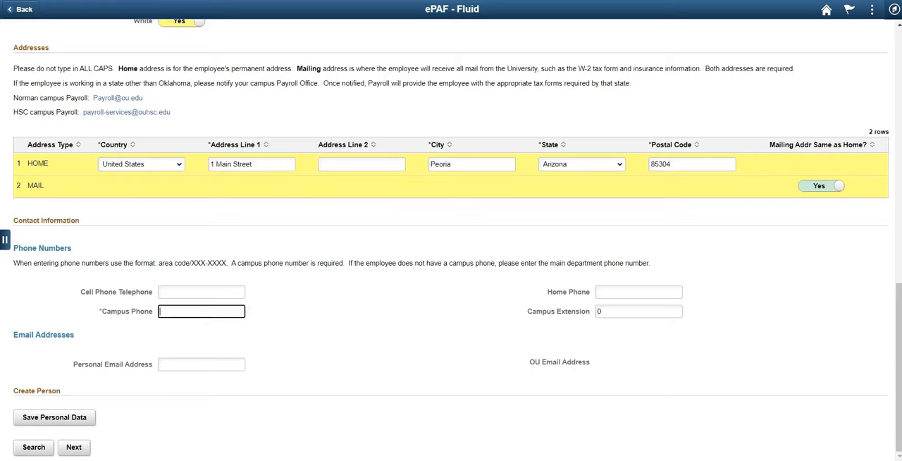
type("111/111-1111")
key("Tab")
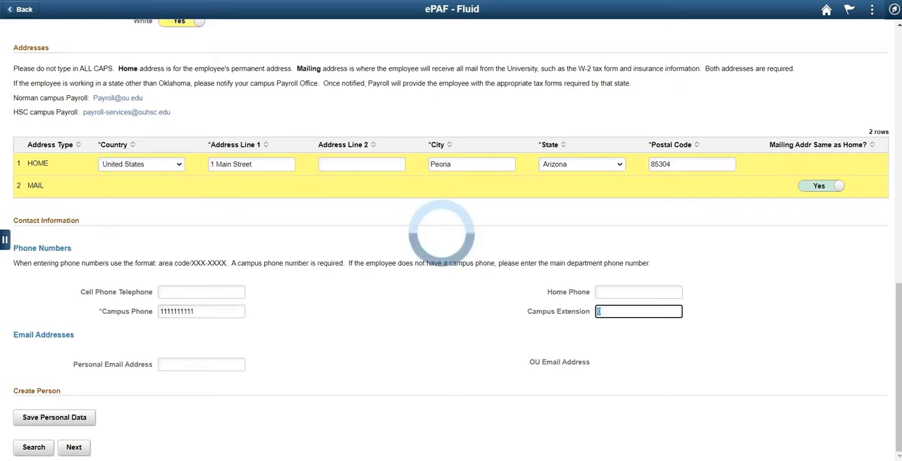
left_click(54, 417)
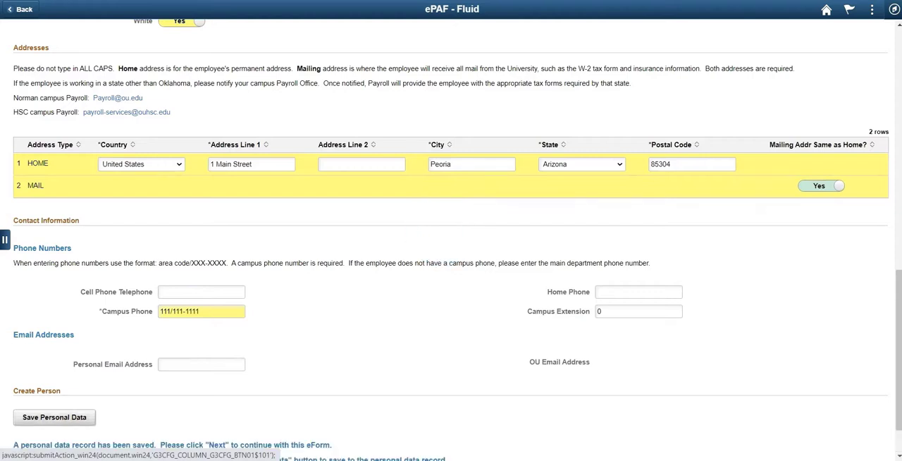
- Continue to the job details, set the effective date to 04/16/2021, and mark the employee as Budget Head
left_click(74, 447)
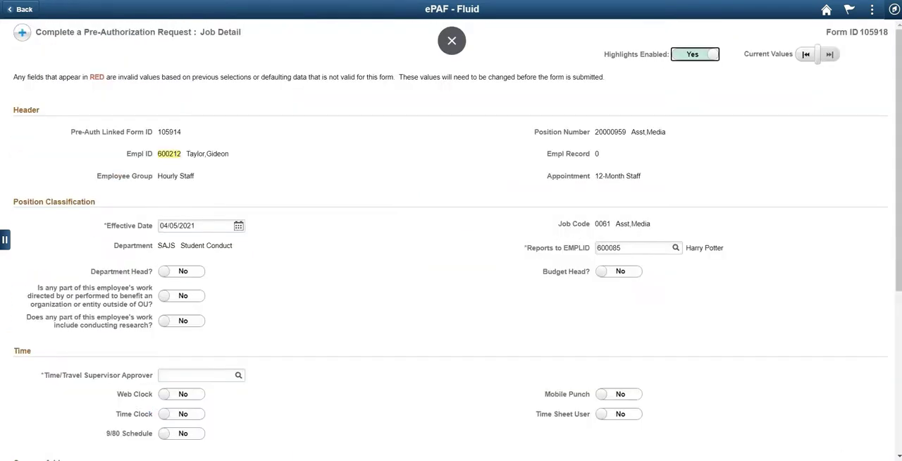
left_click(239, 226)
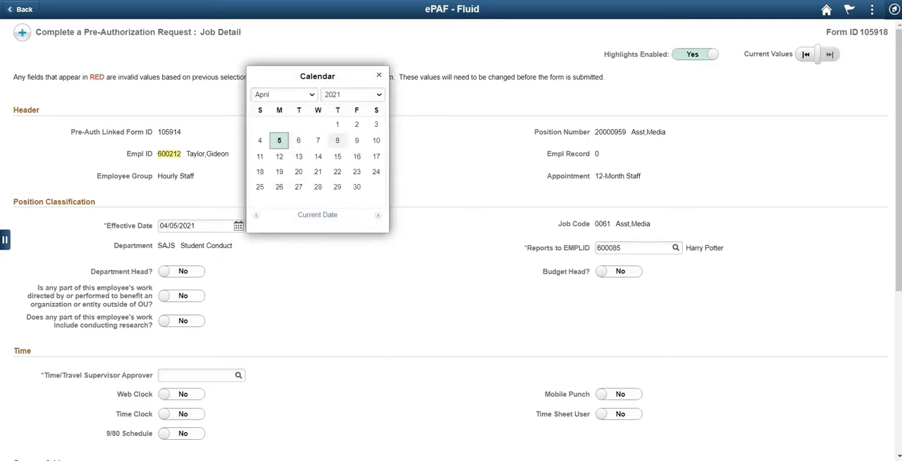
left_click(356, 155)
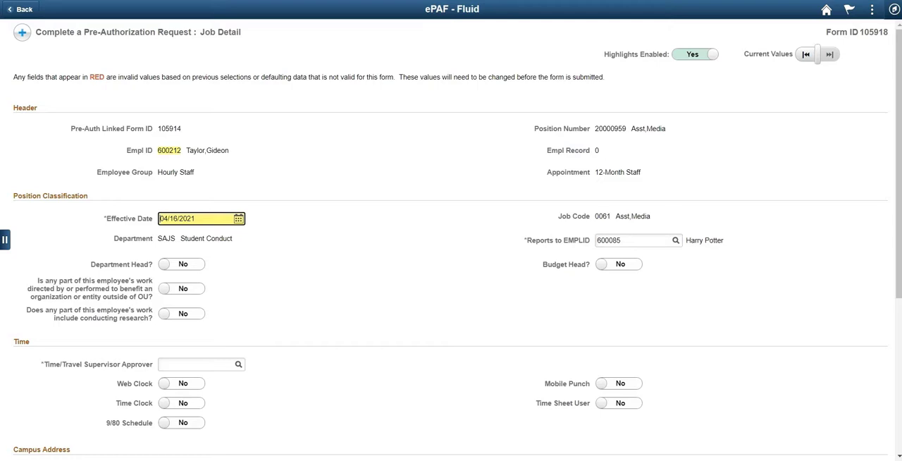
scroll(451, 240, "down", 1)
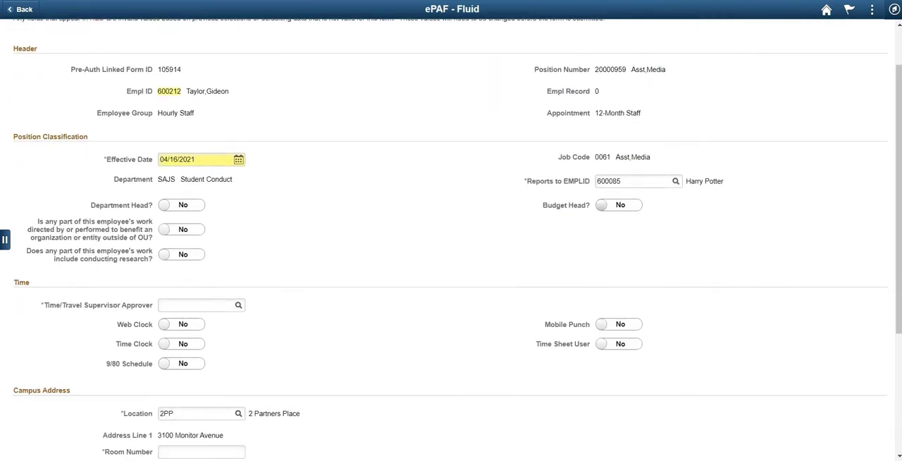
left_click(619, 206)
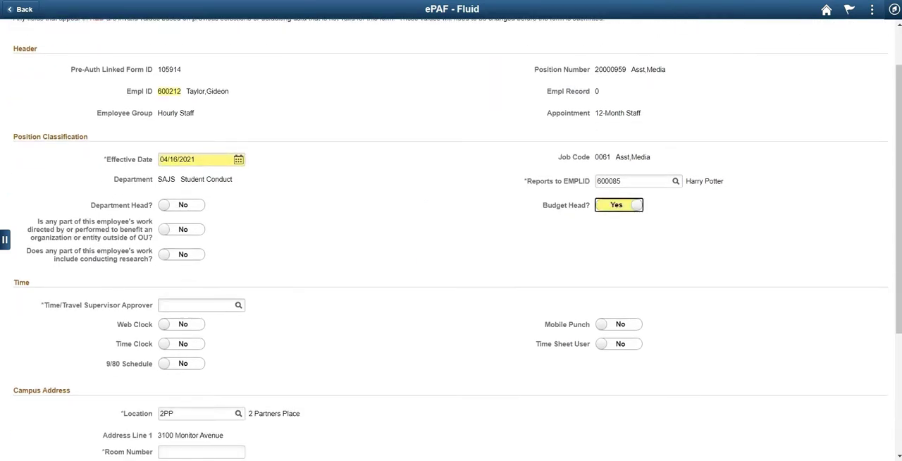
- Enter the supervisor's employee ID as the Time/Travel Supervisor Approver and turn on the 9/80 Schedule
left_click(196, 305)
type("60008")
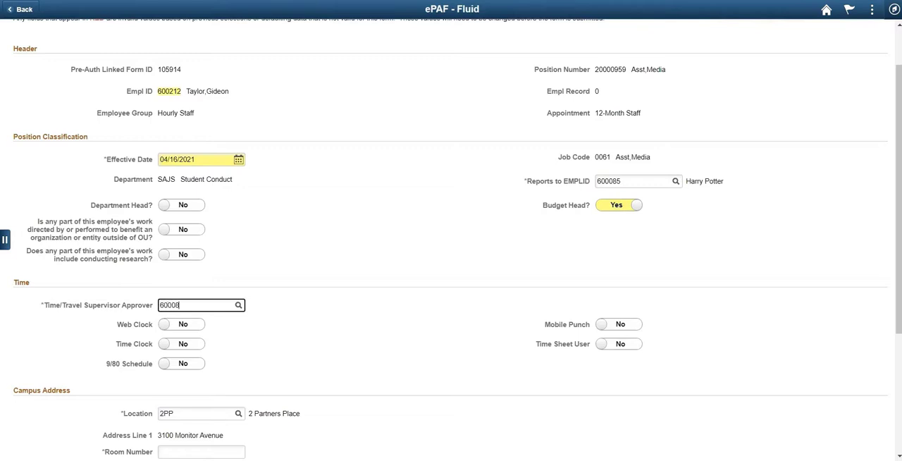
type("5")
key("Tab")
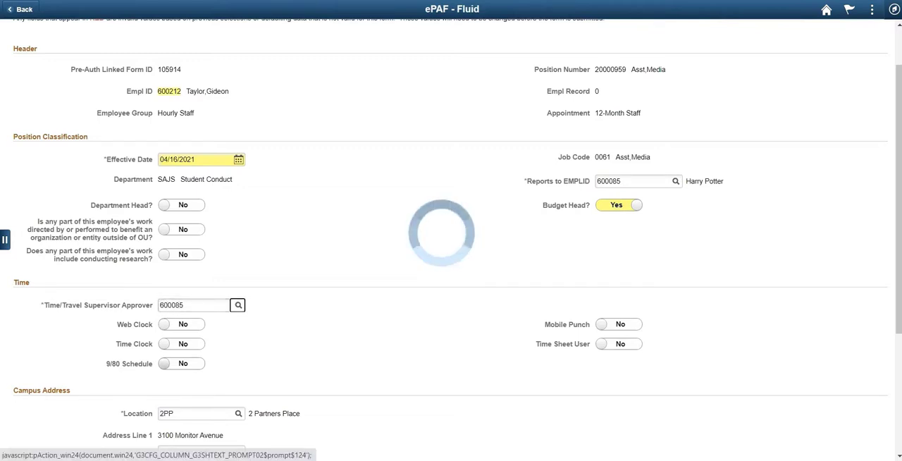
left_click(181, 368)
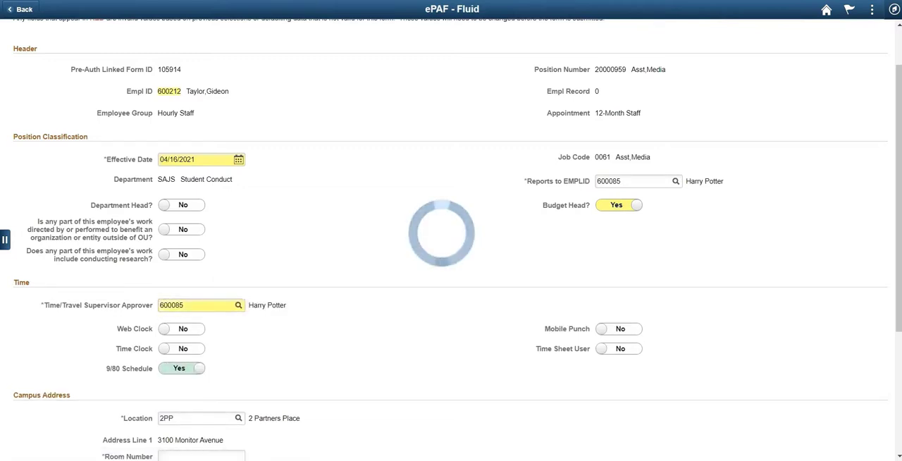
- Complete the campus address with room number 12 and Norman Campus as the primary campus
scroll(451, 240, "down", 3)
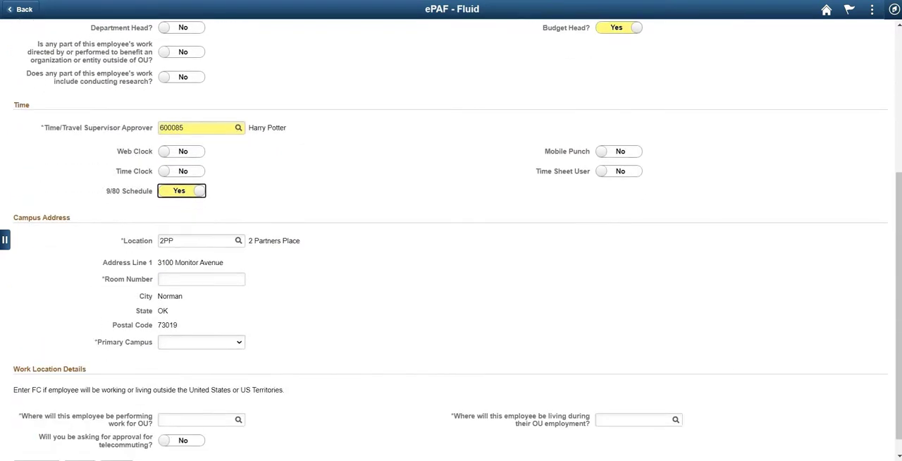
left_click(201, 279)
type("12")
key("Tab")
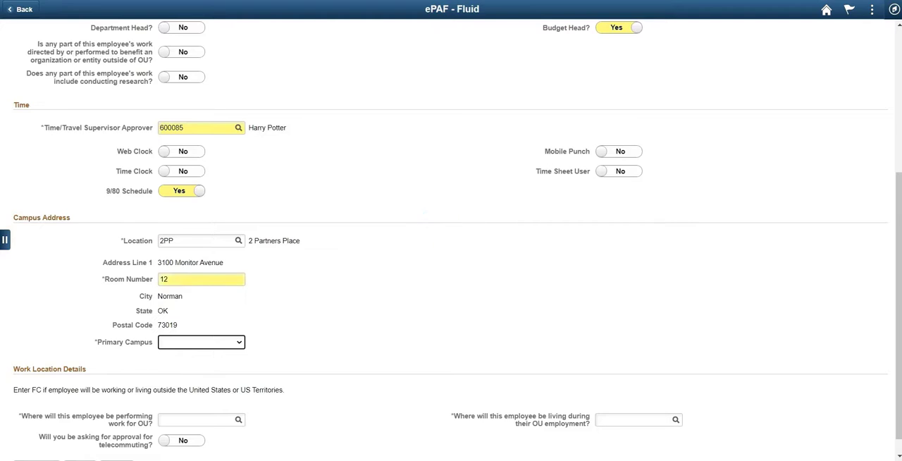
key("alt+Down")
key("Down")
key("Return")
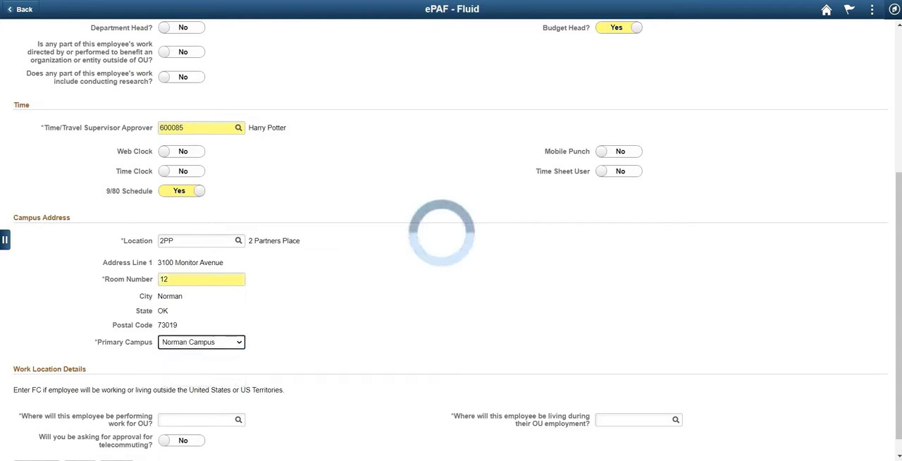
- Set both the work and living locations to OK, request telecommuting approval, and continue to the hours and pay details
scroll(451, 239, "down", 1)
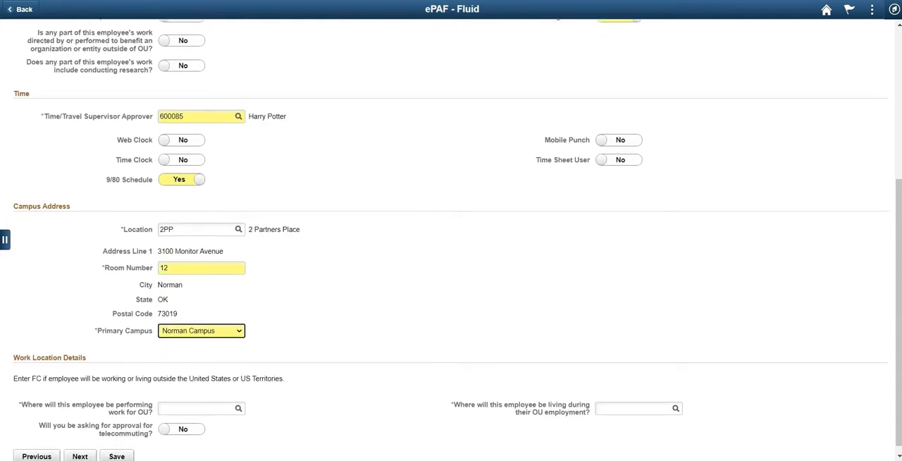
left_click(196, 400)
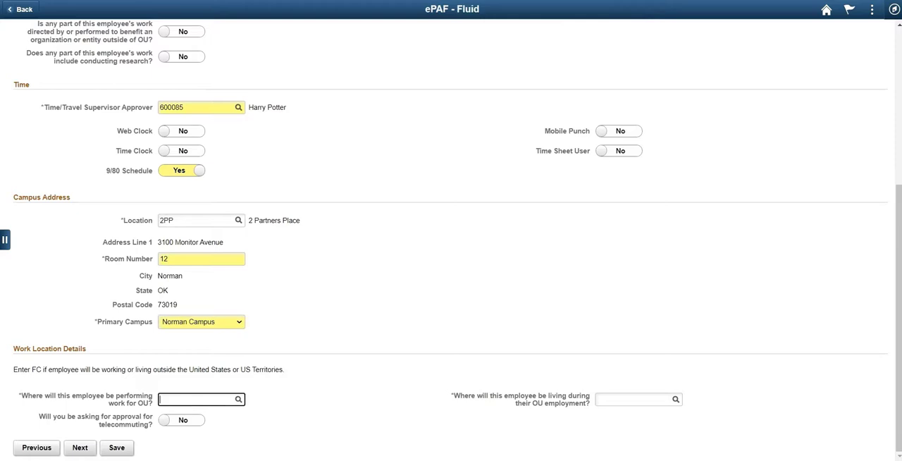
key("Tab")
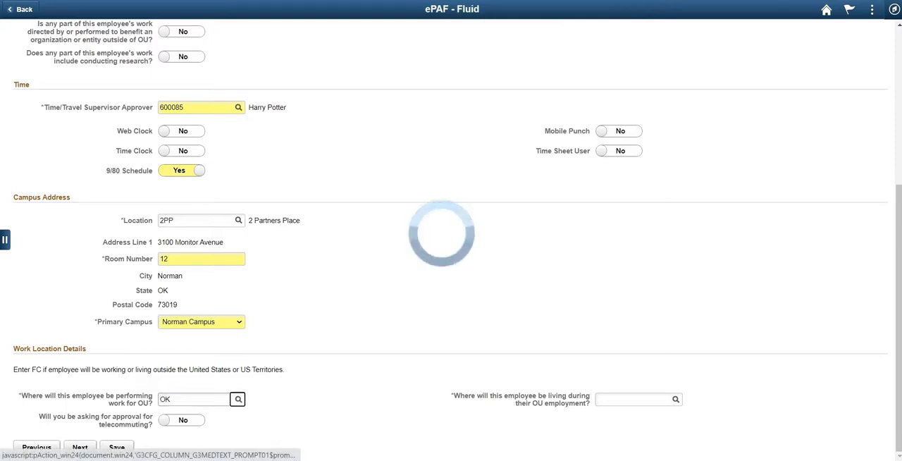
key("Tab")
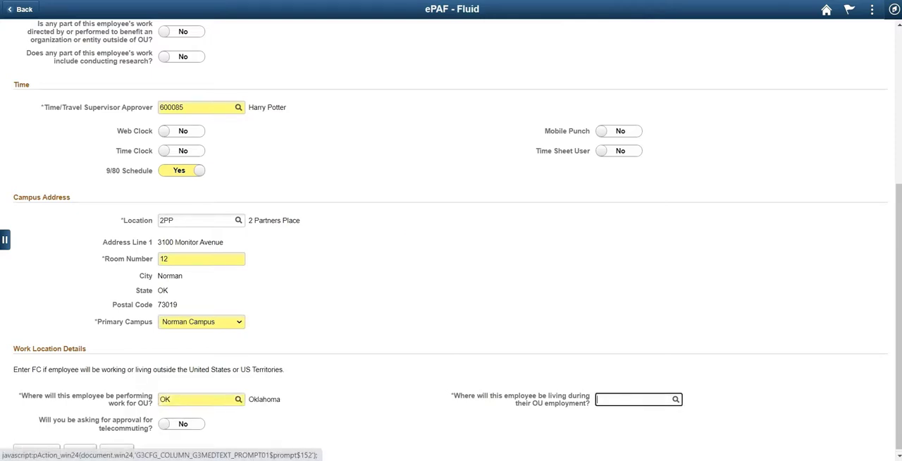
type("OK")
key("Tab")
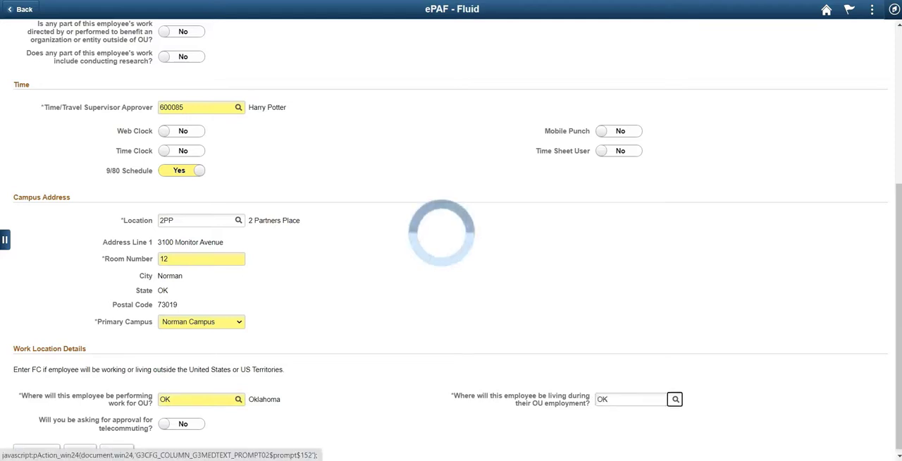
key("Tab")
key("space")
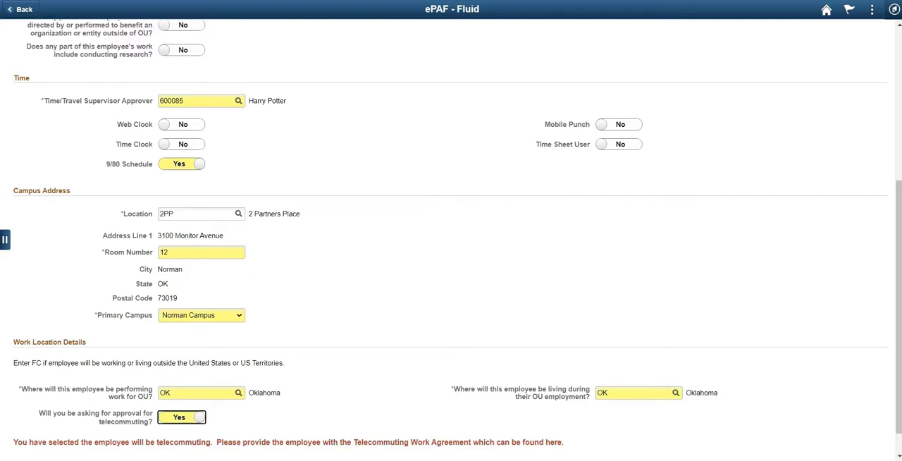
left_click(80, 447)
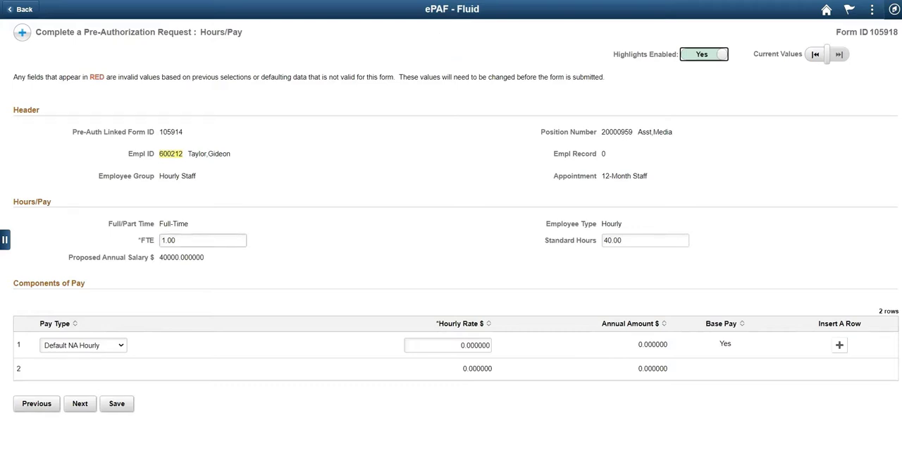
- Set the Default NA Hourly rate to 20 and try to continue past the pay details
left_click(458, 346)
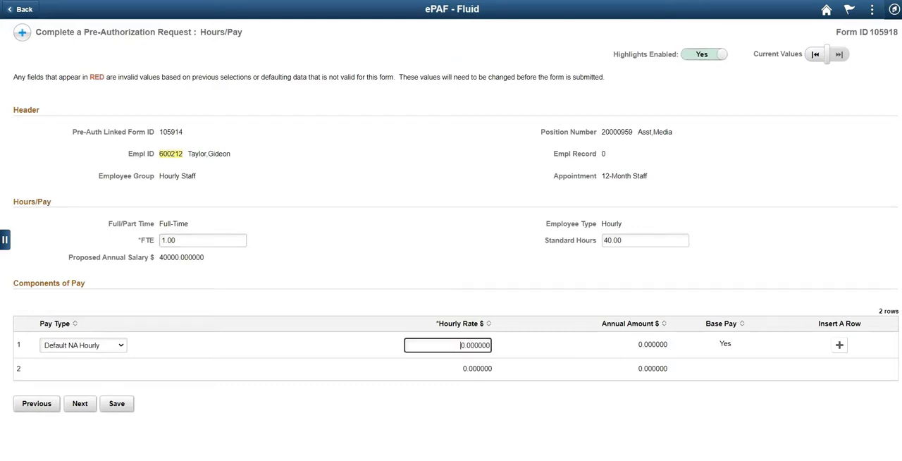
type("2")
key("Tab")
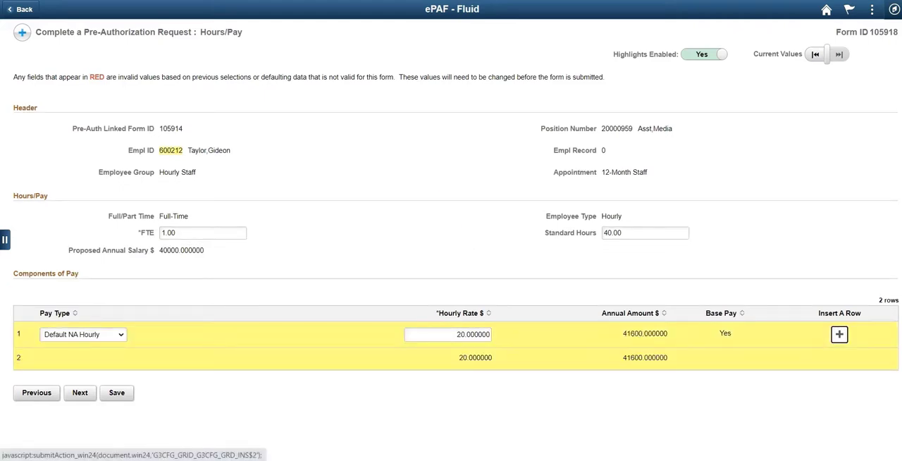
left_click(80, 393)
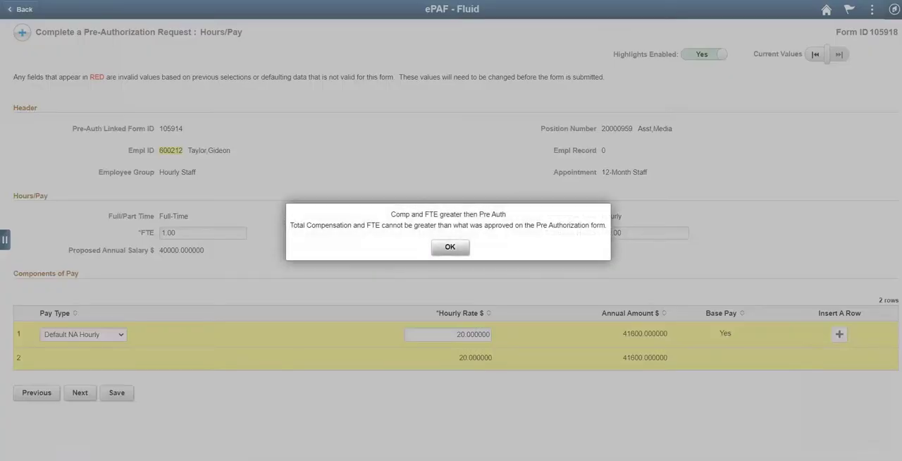
left_click(450, 247)
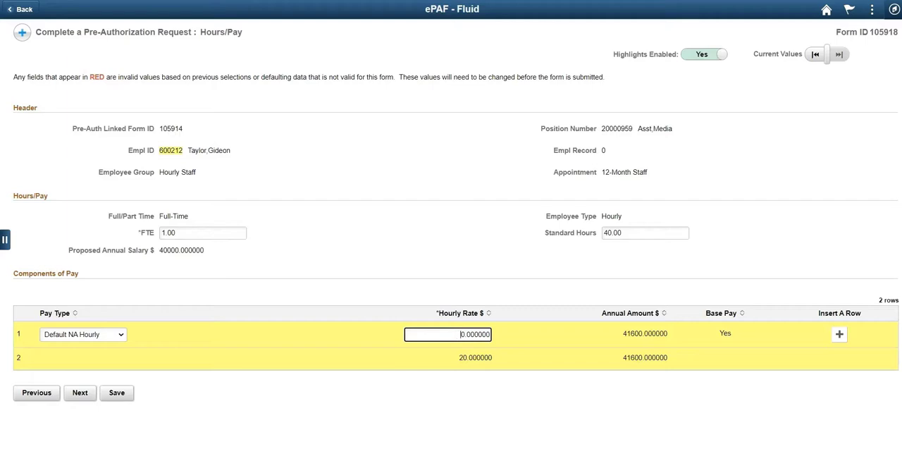
- Set the Default NA Hourly rate to 10 and add a Student Org Advisor pay component with an hourly rate of 5
type("1")
key("Tab")
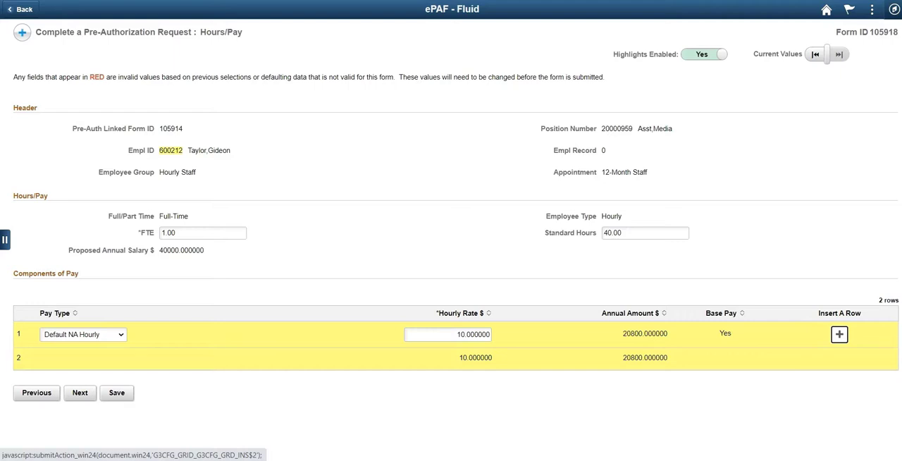
left_click(839, 335)
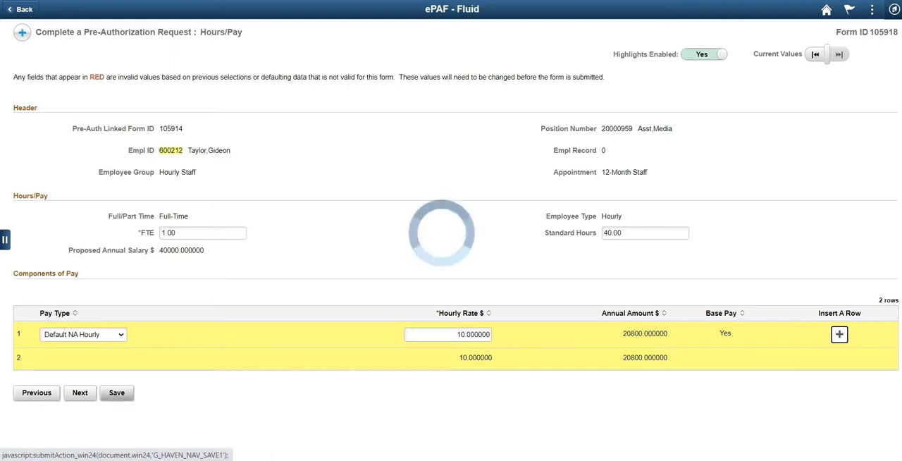
left_click(81, 360)
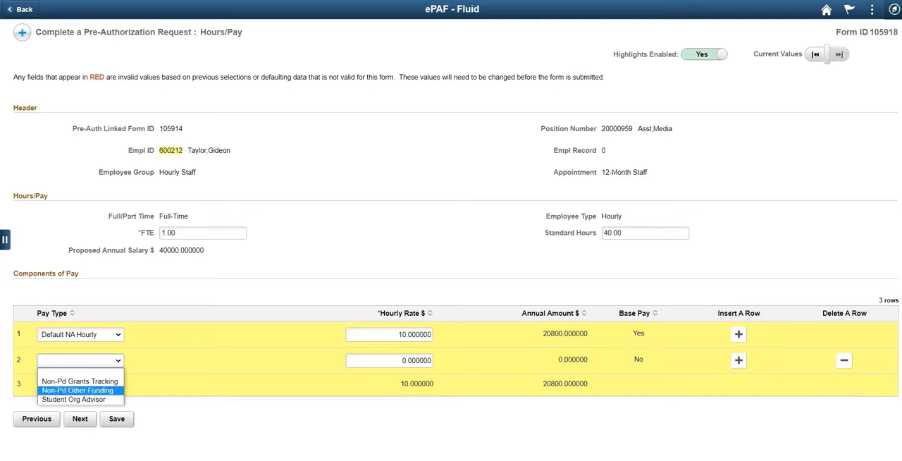
left_click(77, 399)
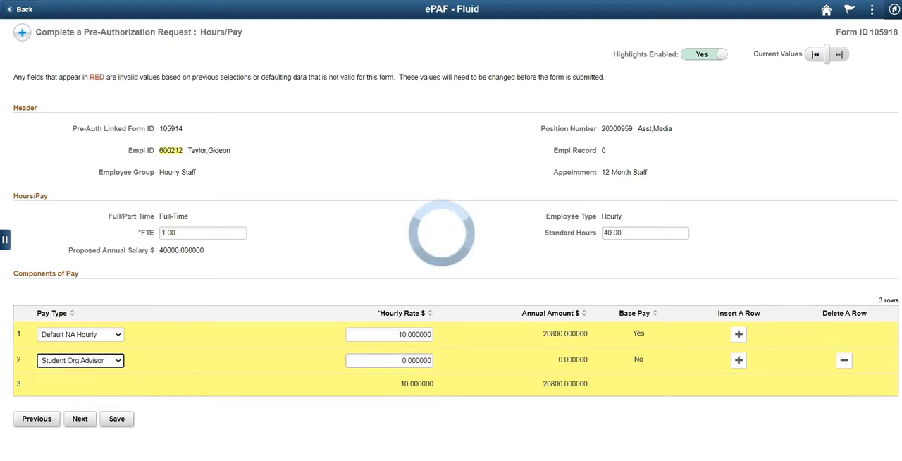
left_click(399, 360)
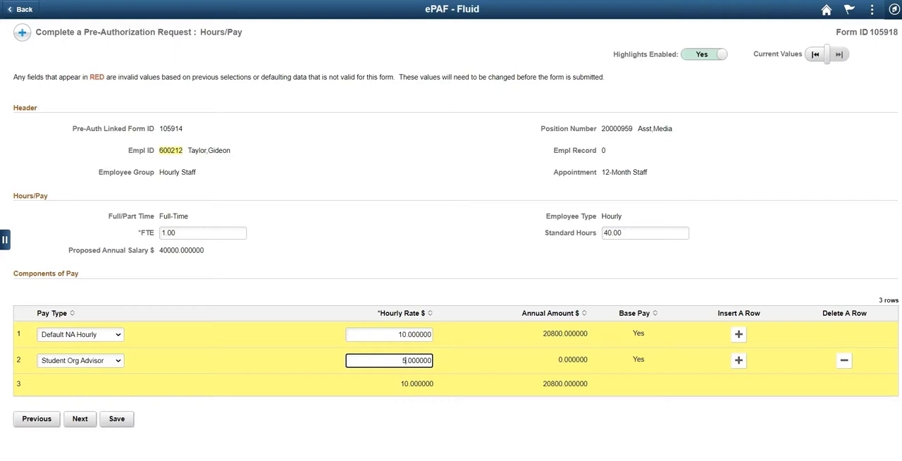
type("5")
key("Tab")
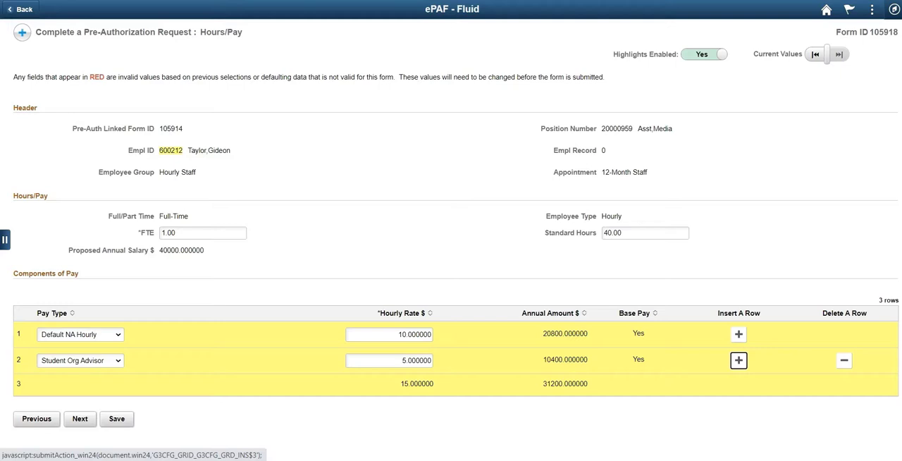
- Continue to the required training and set course assignment to No for Laboratory Safety, Bloodborne Pathogens, General Biosafety and Tuberculosis
left_click(739, 360)
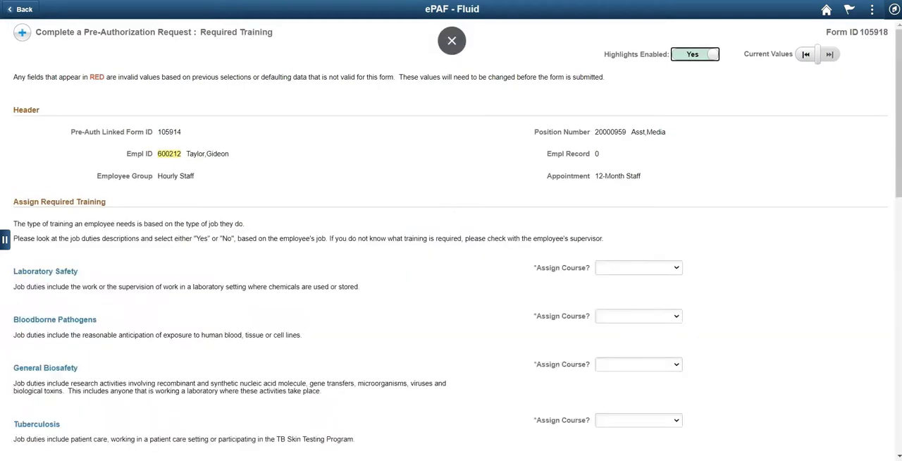
left_click(638, 268)
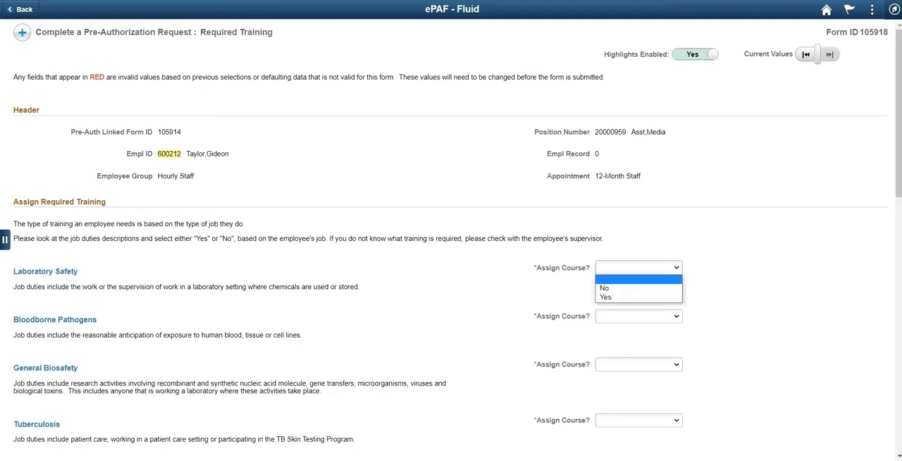
left_click(634, 288)
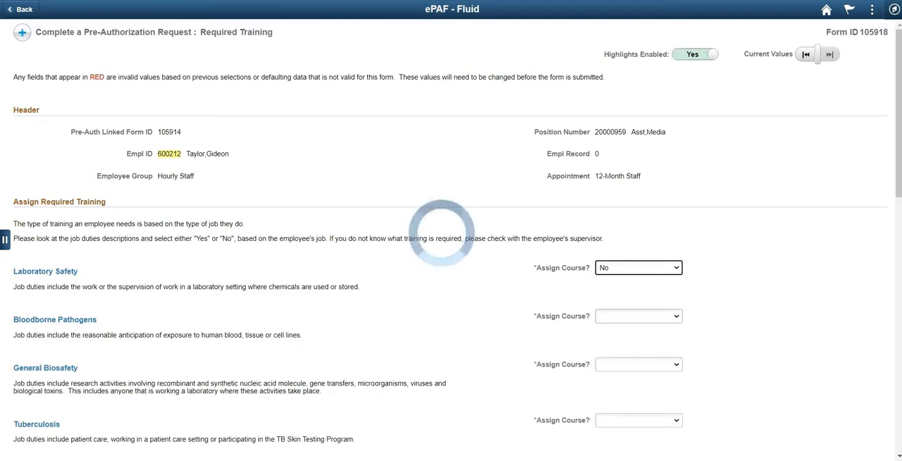
left_click(627, 329)
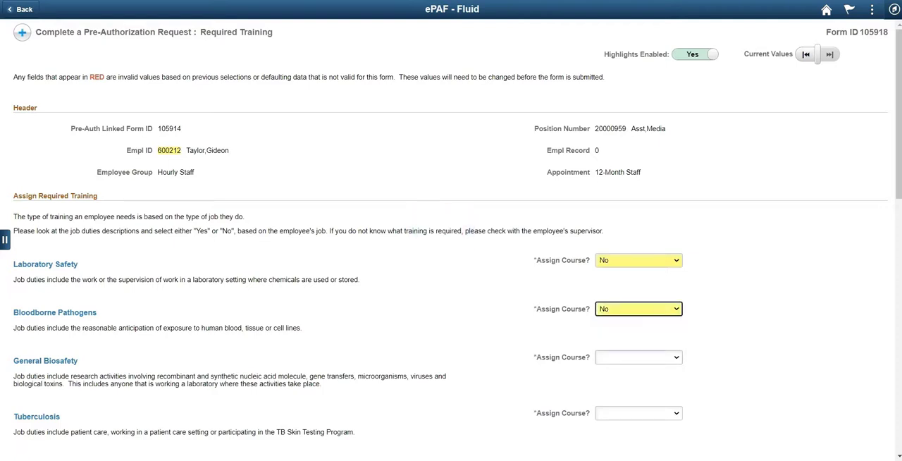
left_click(638, 358)
left_click(620, 374)
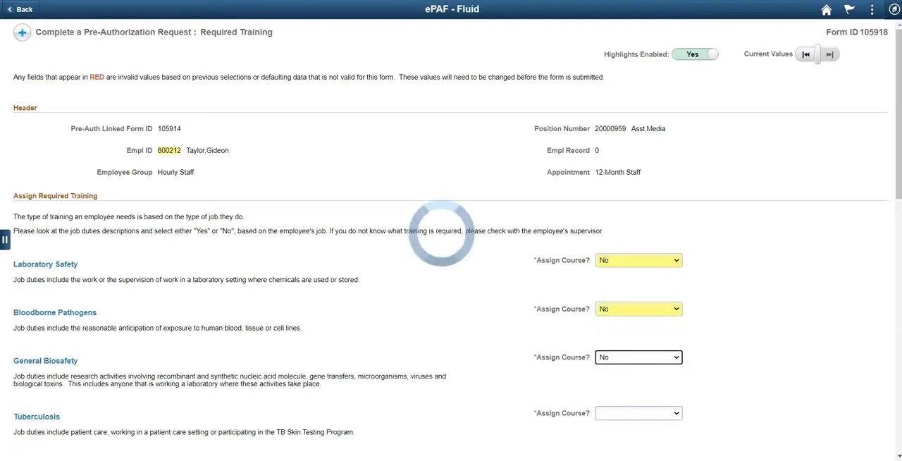
left_click(638, 413)
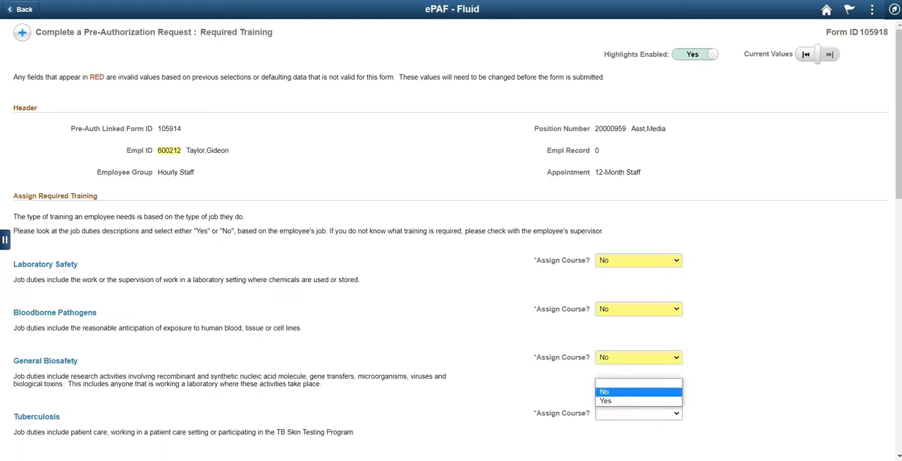
left_click(620, 391)
- Set course assignment to No for DOT Shipping, Asbestos Awareness and First Responder
scroll(451, 282, "down", 2)
left_click(639, 357)
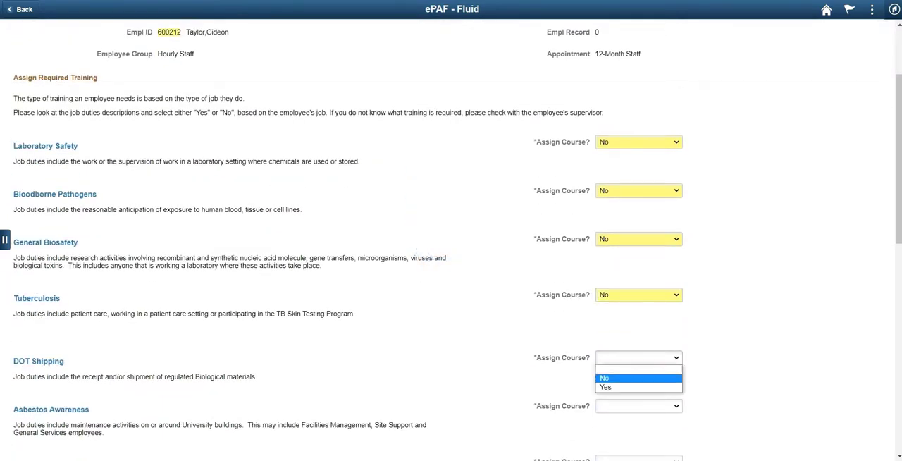
left_click(618, 377)
scroll(451, 282, "down", 2)
left_click(639, 287)
left_click(620, 307)
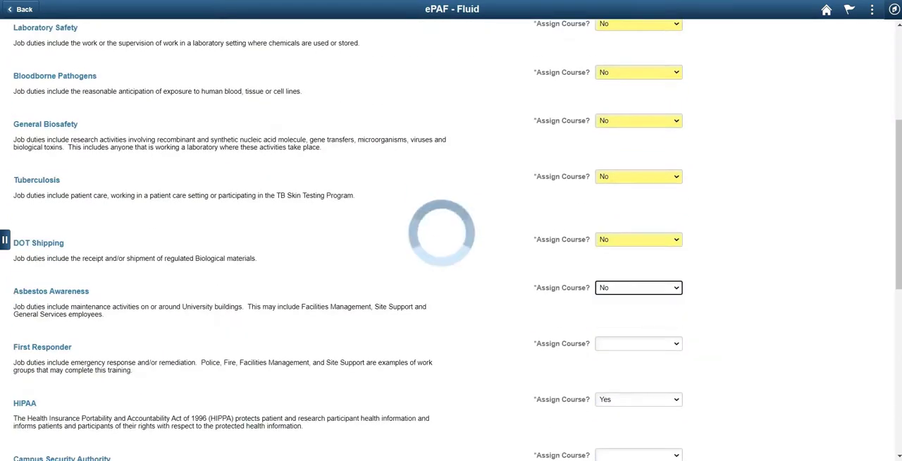
left_click(638, 343)
left_click(620, 362)
- Set course assignment to Yes for Campus Security Authority, Payment Card Industry (PCI), Online FERPA and Minors on Campus
scroll(451, 282, "down", 3)
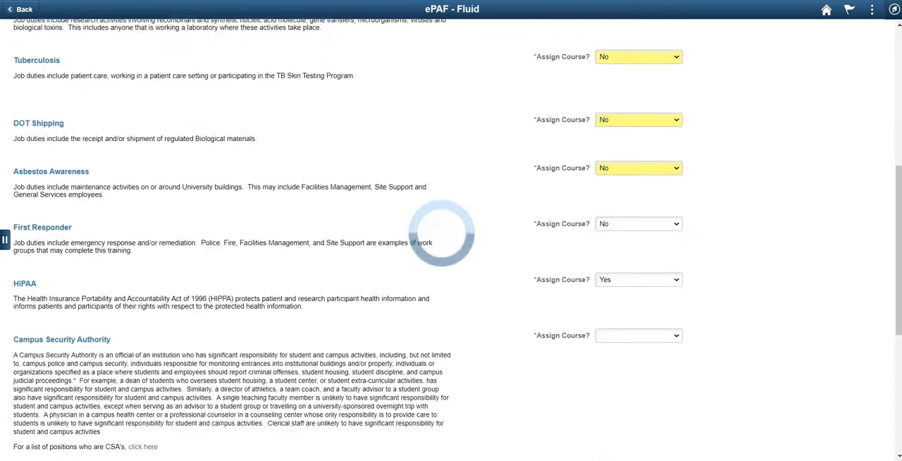
left_click(639, 277)
left_click(620, 307)
scroll(451, 282, "down", 2)
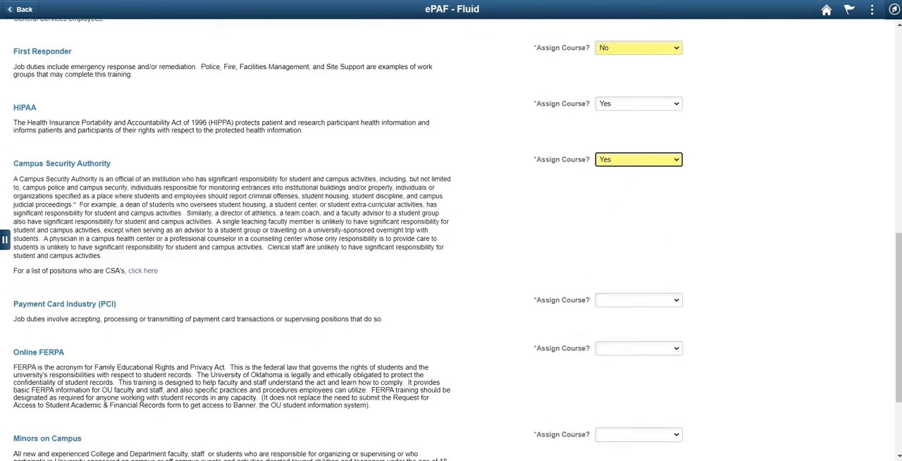
left_click(638, 299)
left_click(620, 329)
left_click(639, 348)
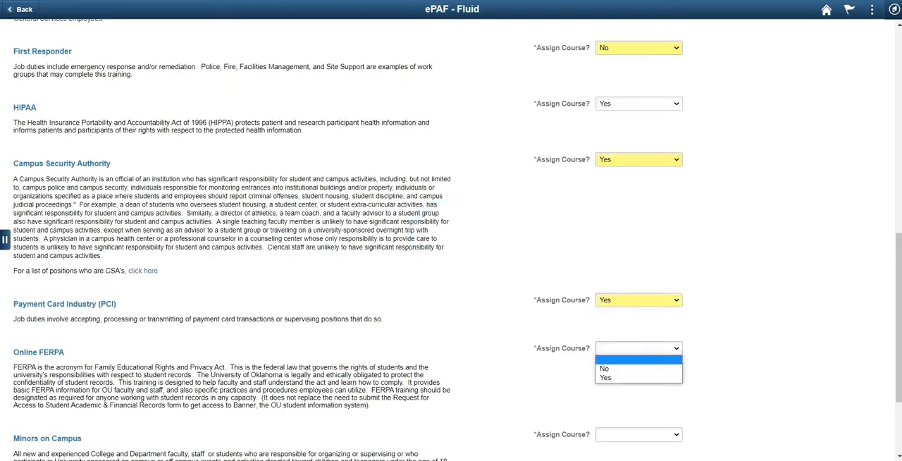
left_click(620, 378)
scroll(451, 282, "down", 2)
left_click(638, 306)
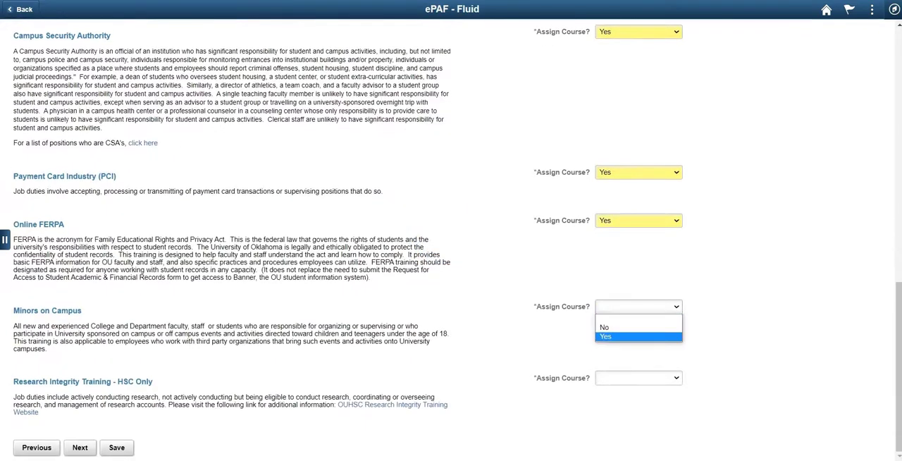
left_click(620, 336)
- Set course assignment to No for Research Integrity Training - HSC Only, and submit the completed hire form
left_click(638, 378)
left_click(620, 397)
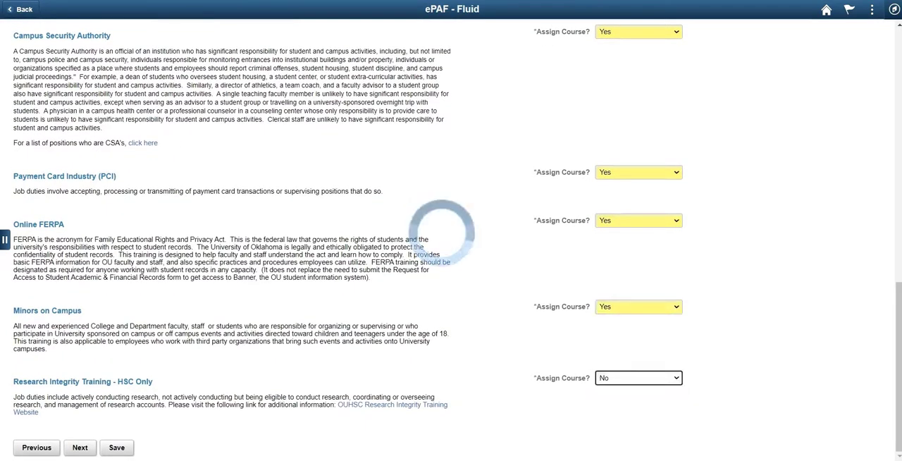
left_click(80, 448)
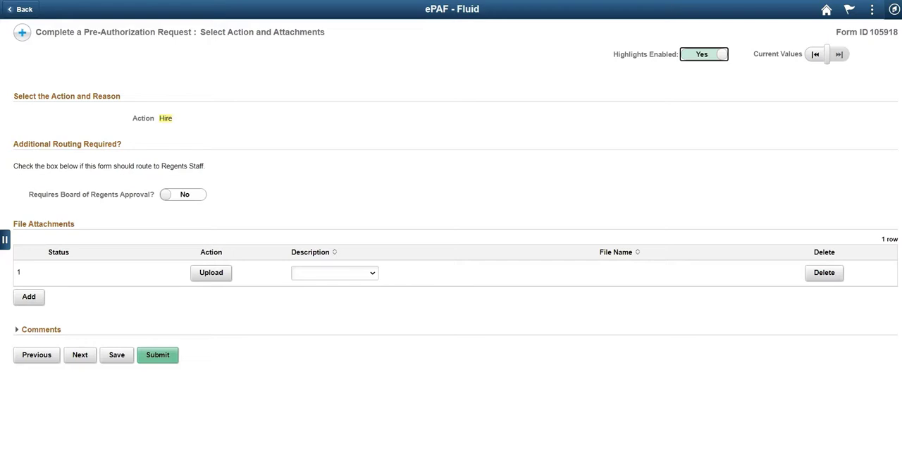
left_click(157, 354)
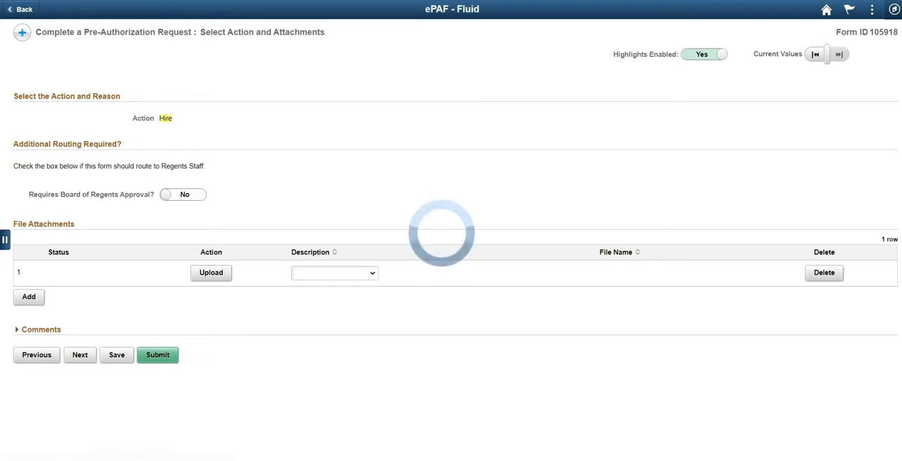